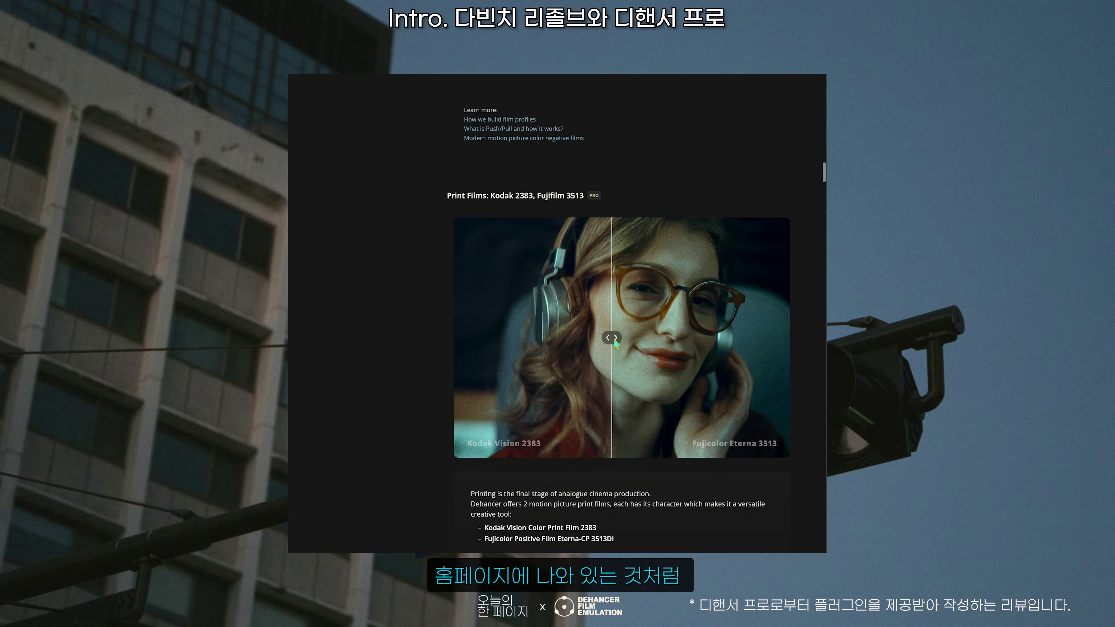
Step: Look through the Dehancer page's sections on print films, halation and bloom, viewing the comparison images
scroll(615, 343, "down", 15)
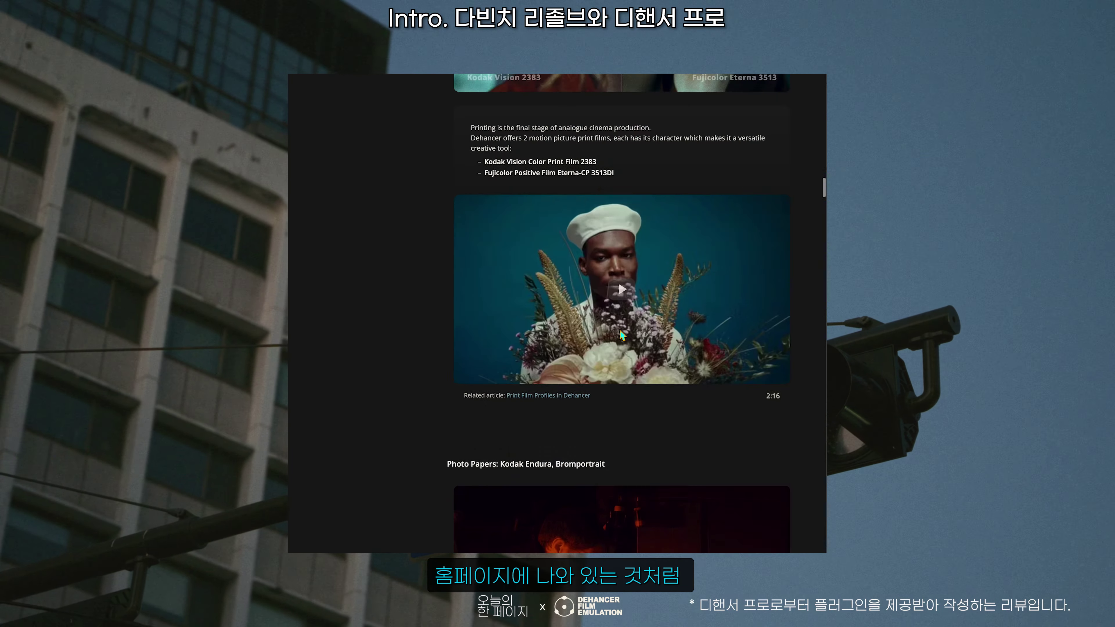
left_click_drag(485, 322, 635, 312)
scroll(480, 301, "down", 10)
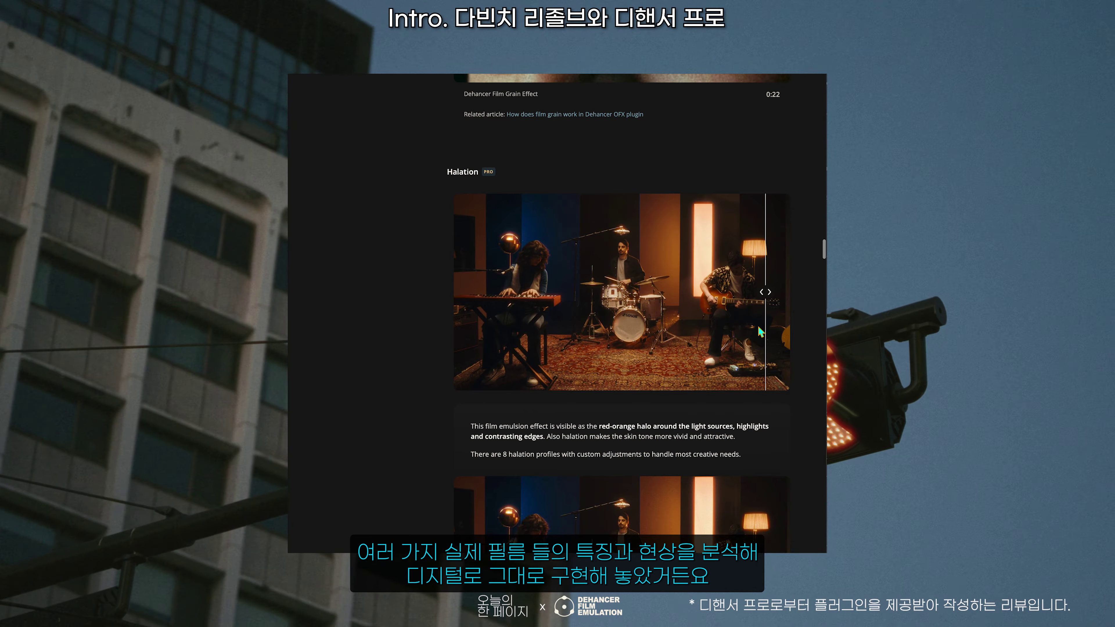
scroll(479, 300, "down", 10)
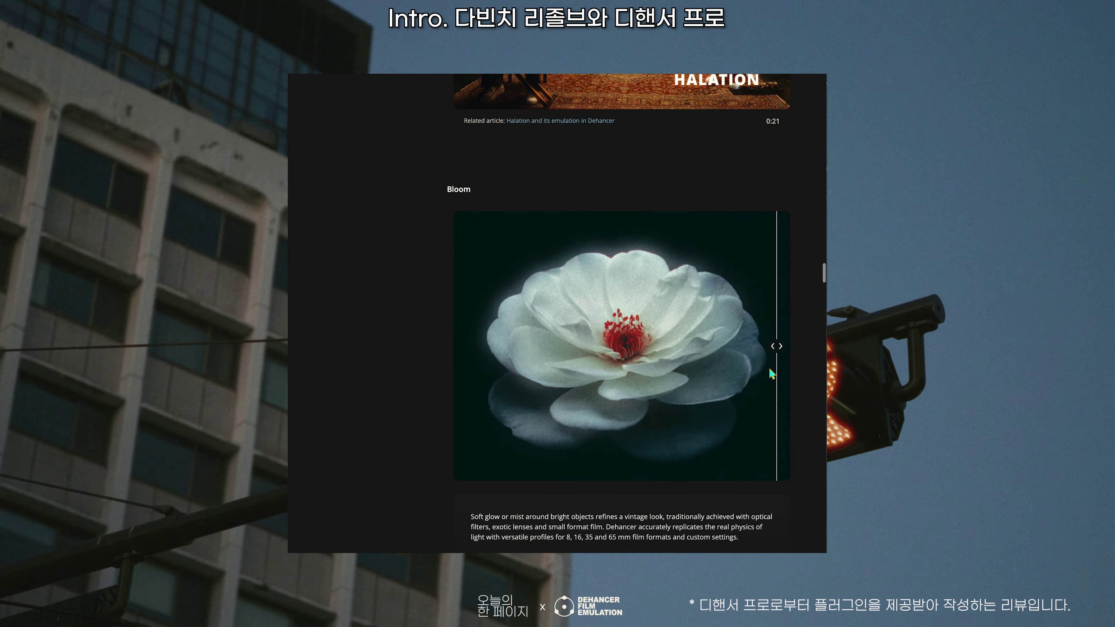
scroll(771, 374, "down", 15)
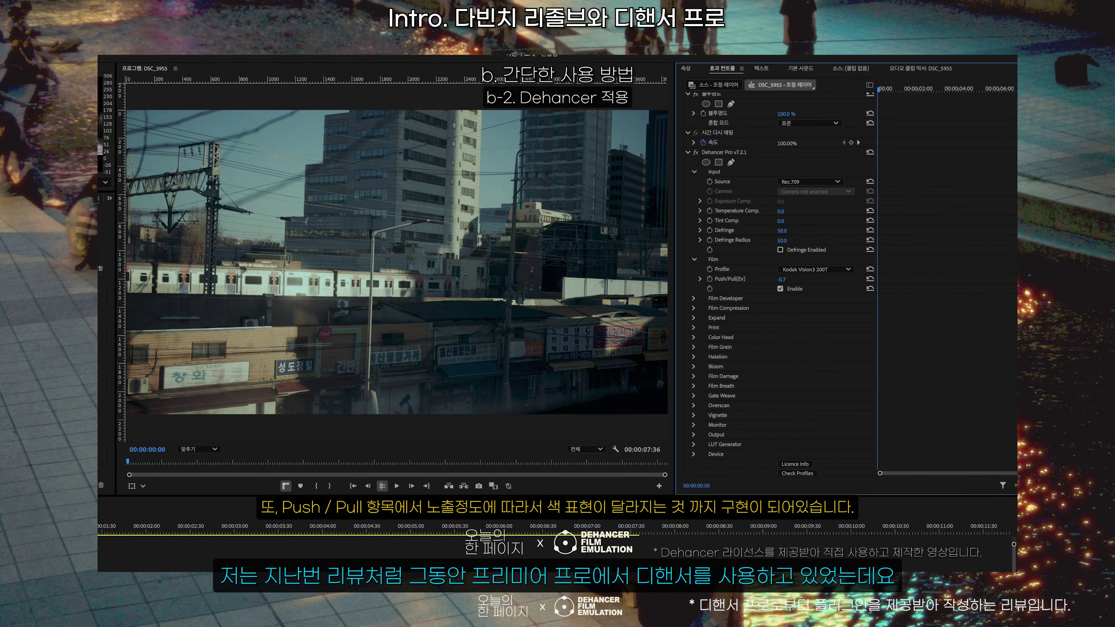
left_click(694, 308)
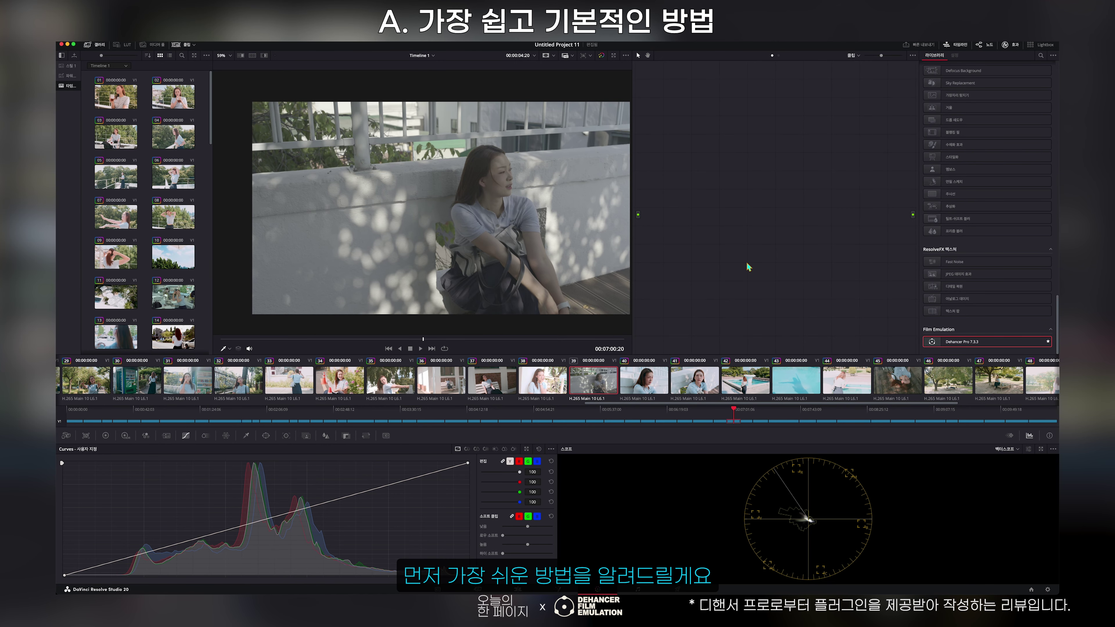
Step: Add two serial nodes to the clip's node graph and label the first one 노출/대비
key("alt+s")
key("alt+s")
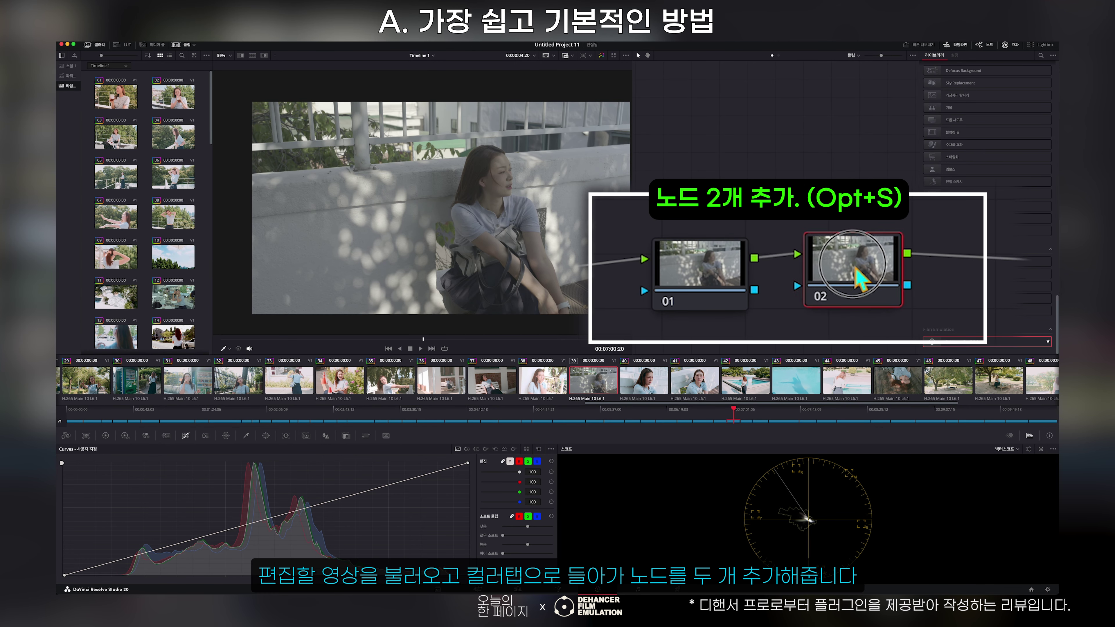
left_click(709, 279)
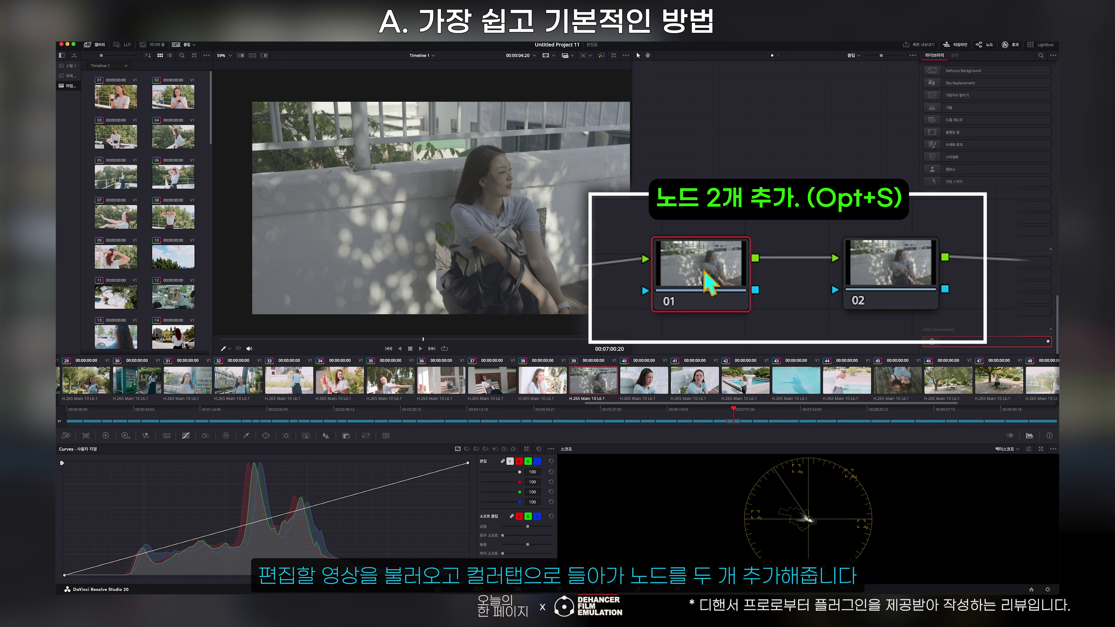
type("출")
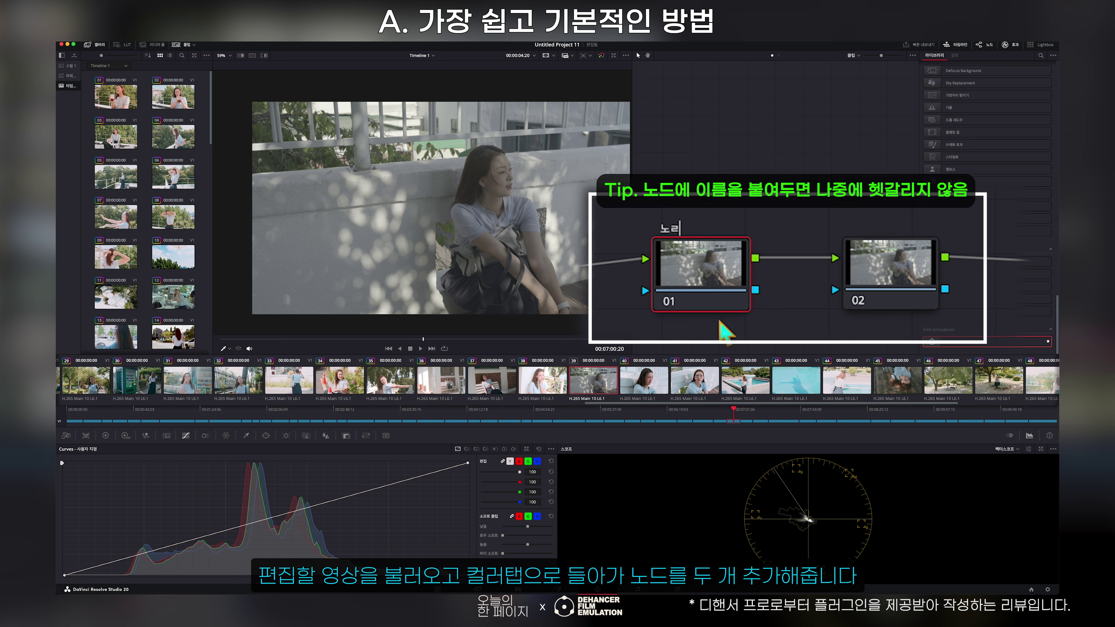
type("/대비")
key("Return")
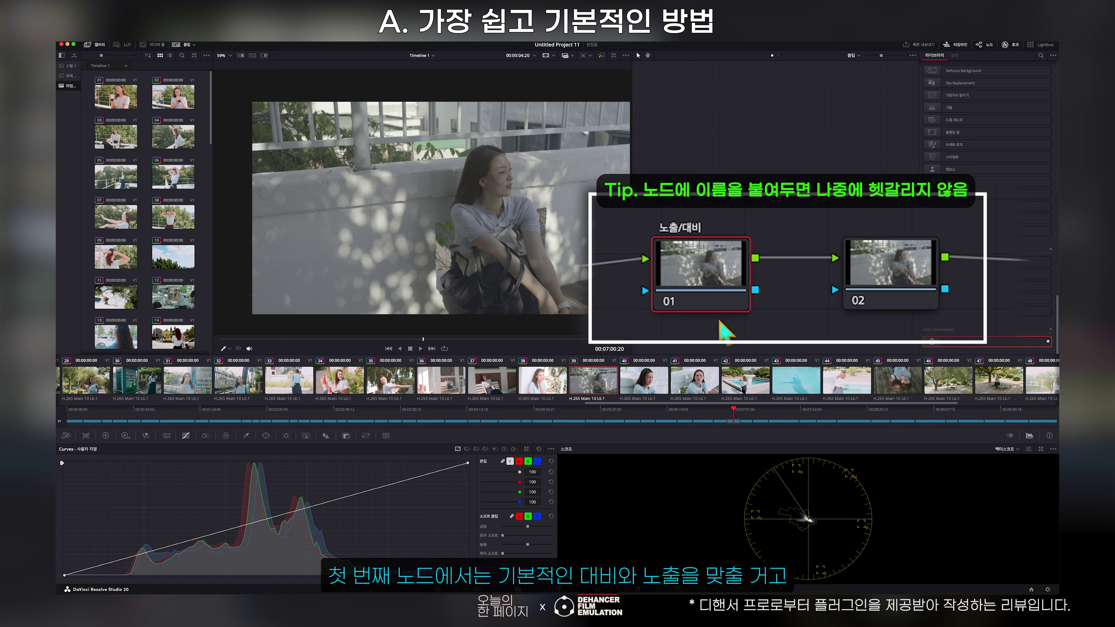
Step: Label the second node Dehancer and apply the Dehancer Pro 7.3.3 effect to it
left_click(846, 264)
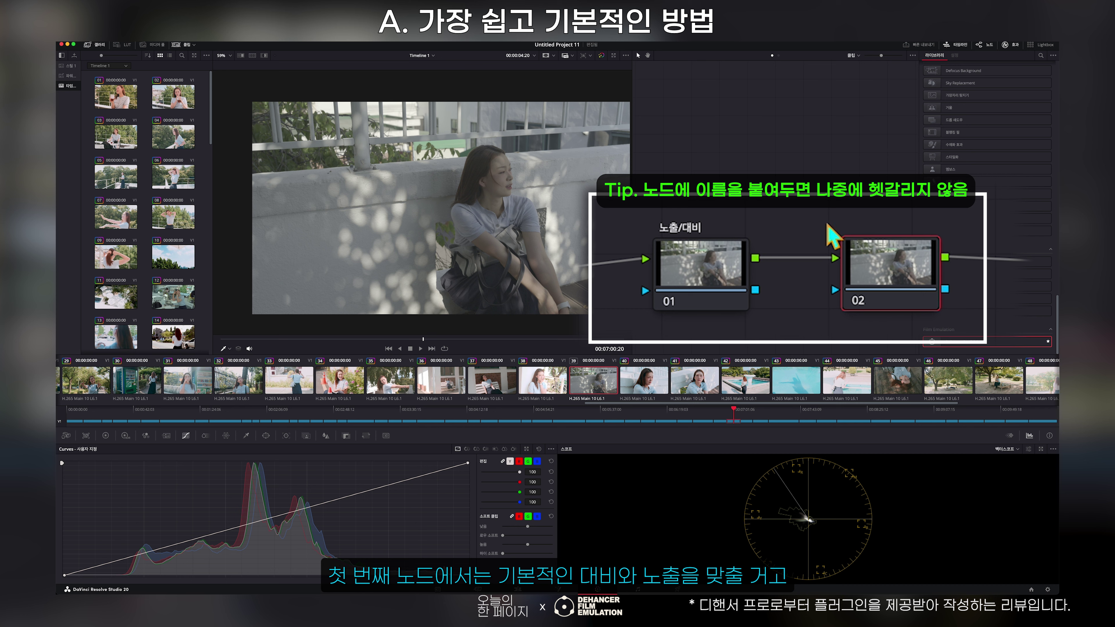
right_click(877, 271)
left_click(896, 309)
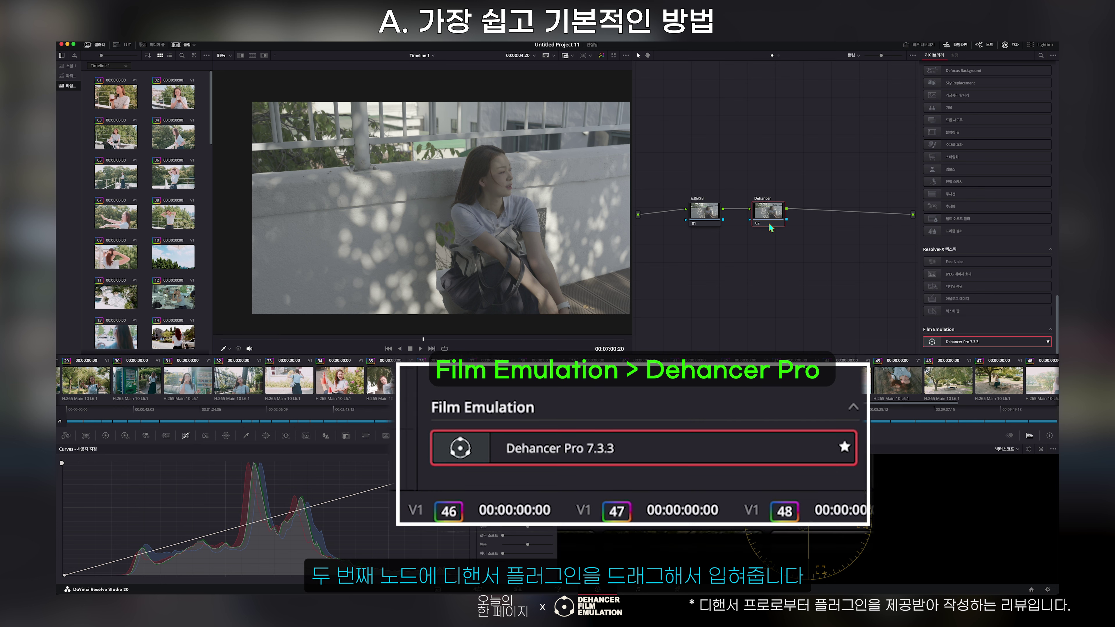
left_click_drag(933, 341, 773, 217)
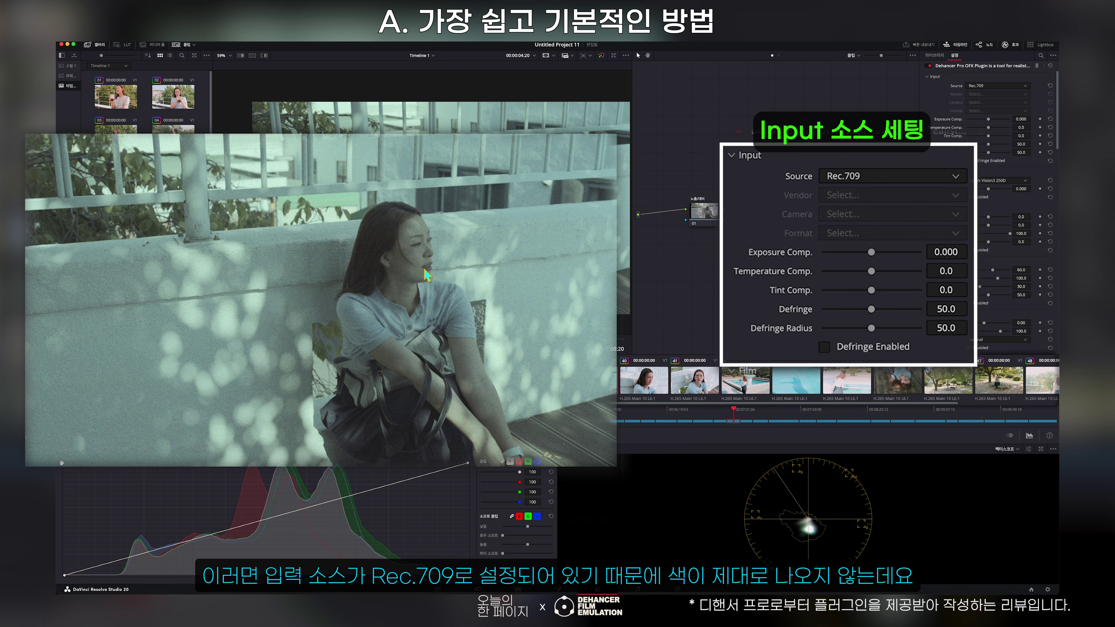
Step: Set the Dehancer input source to Choose Camera with vendor Nikon, camera Z6 III and format N-Log
left_click(1006, 86)
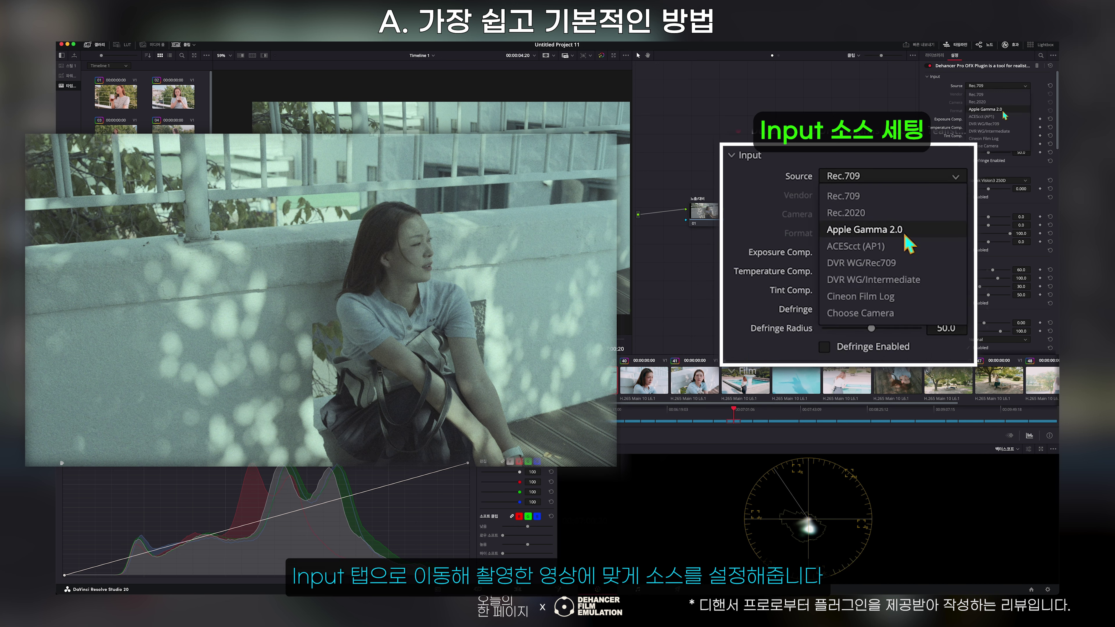
left_click(1002, 149)
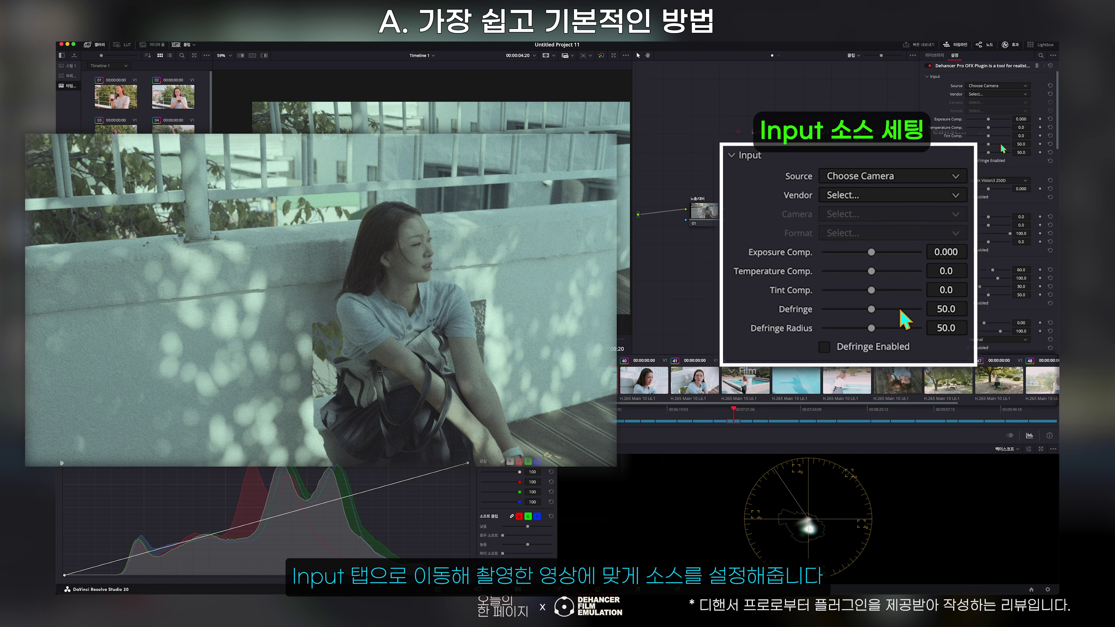
left_click(1005, 95)
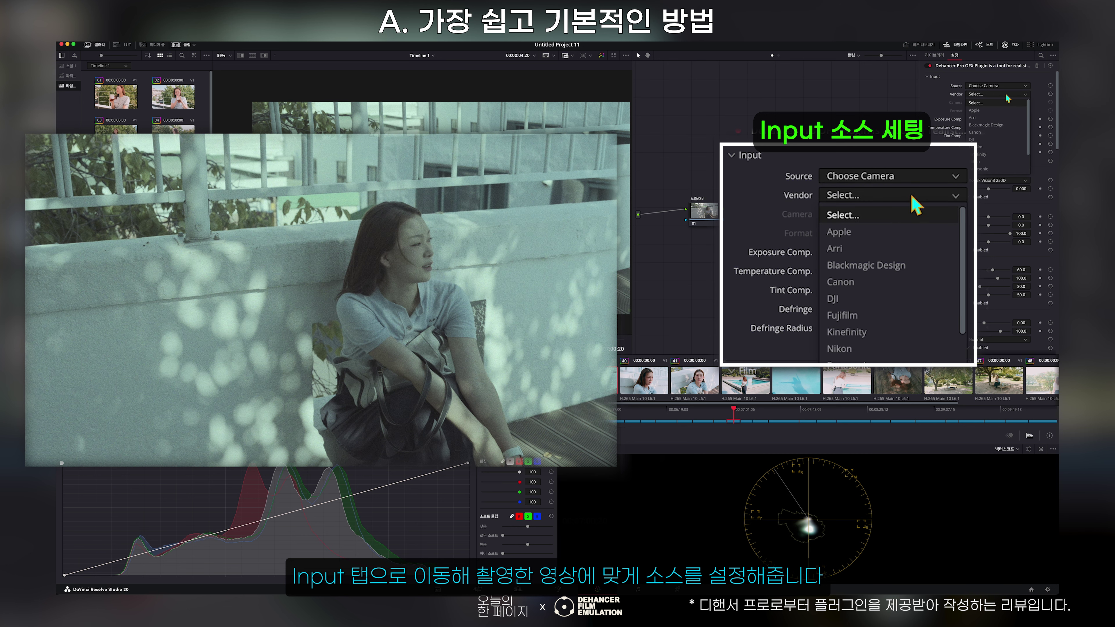
left_click(992, 163)
left_click(991, 103)
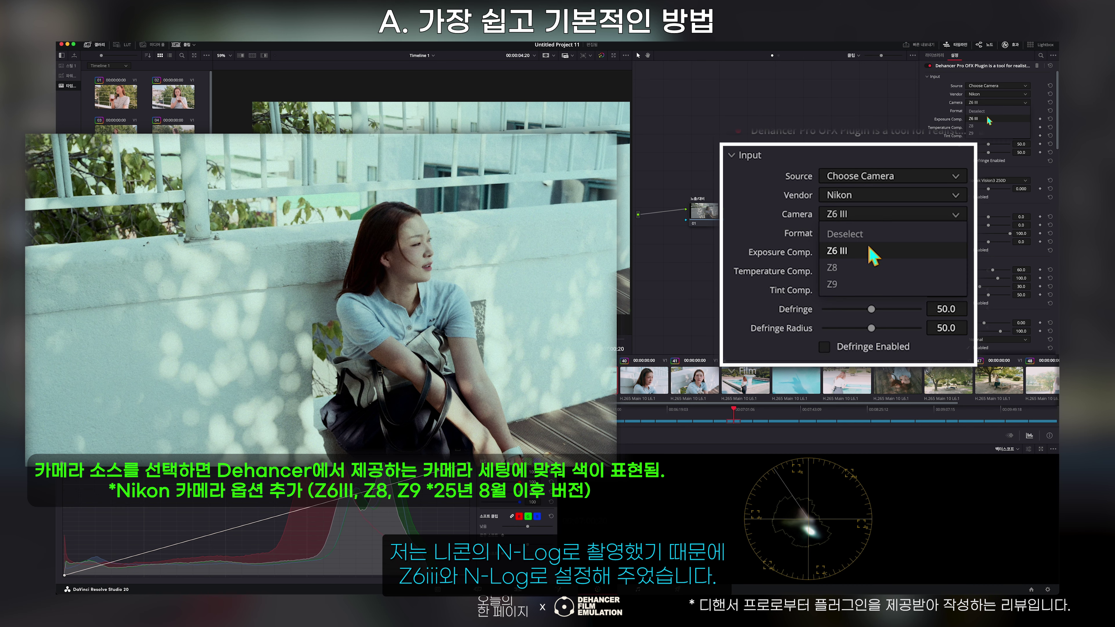
left_click(987, 119)
left_click(990, 111)
left_click(990, 127)
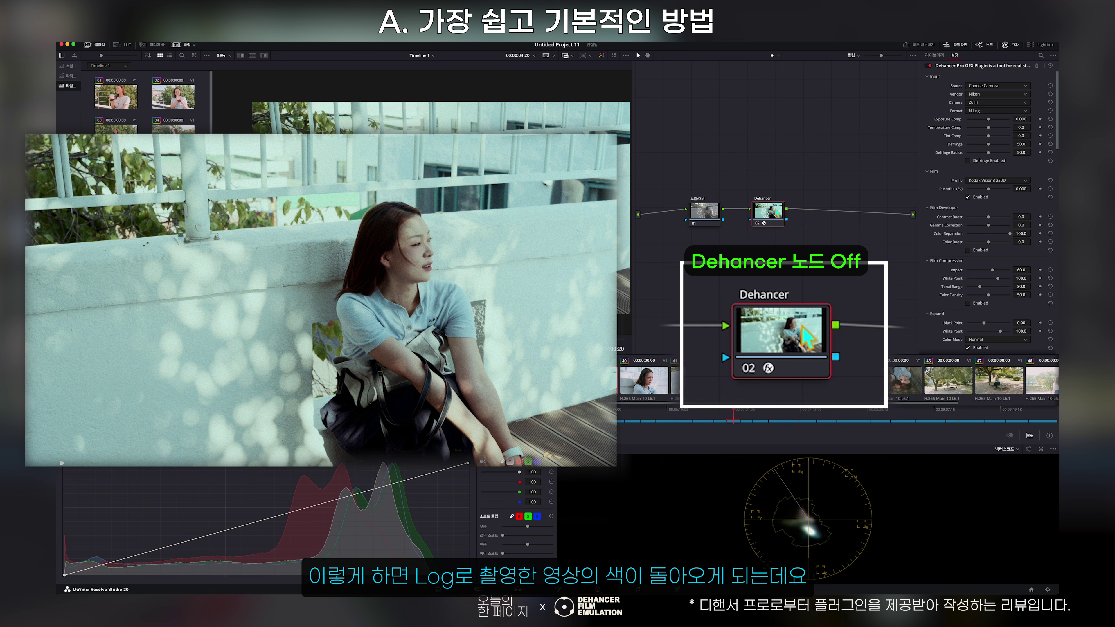
Step: Turn off the Dehancer node and slightly raise the upper part of the custom curve on the 노출/대비 node
left_click_drag(776, 212, 782, 212)
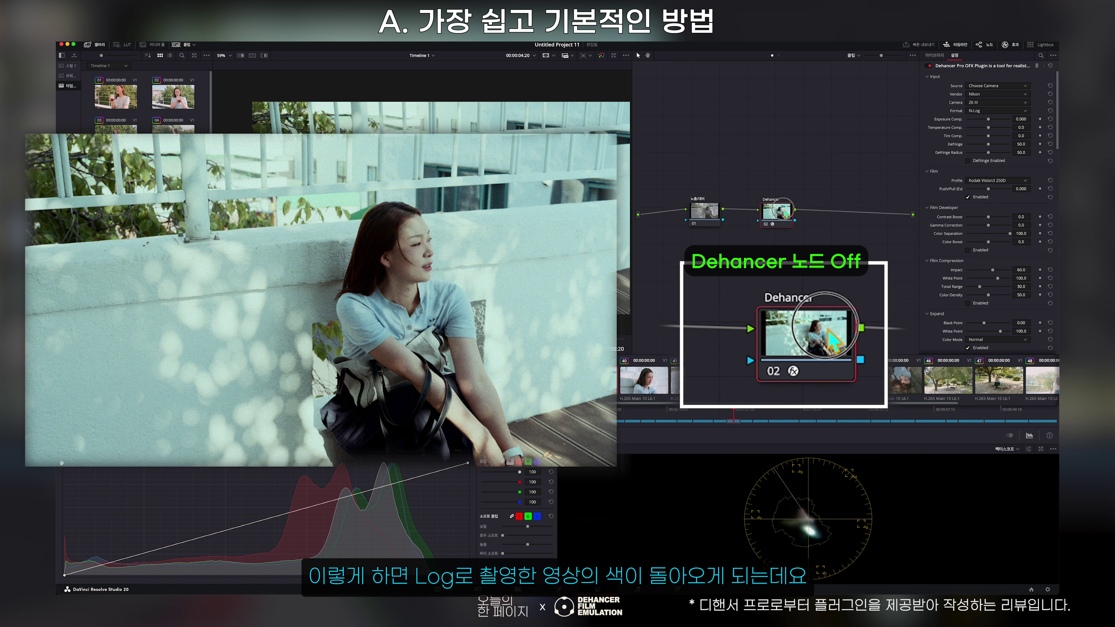
left_click(766, 223)
left_click(702, 217)
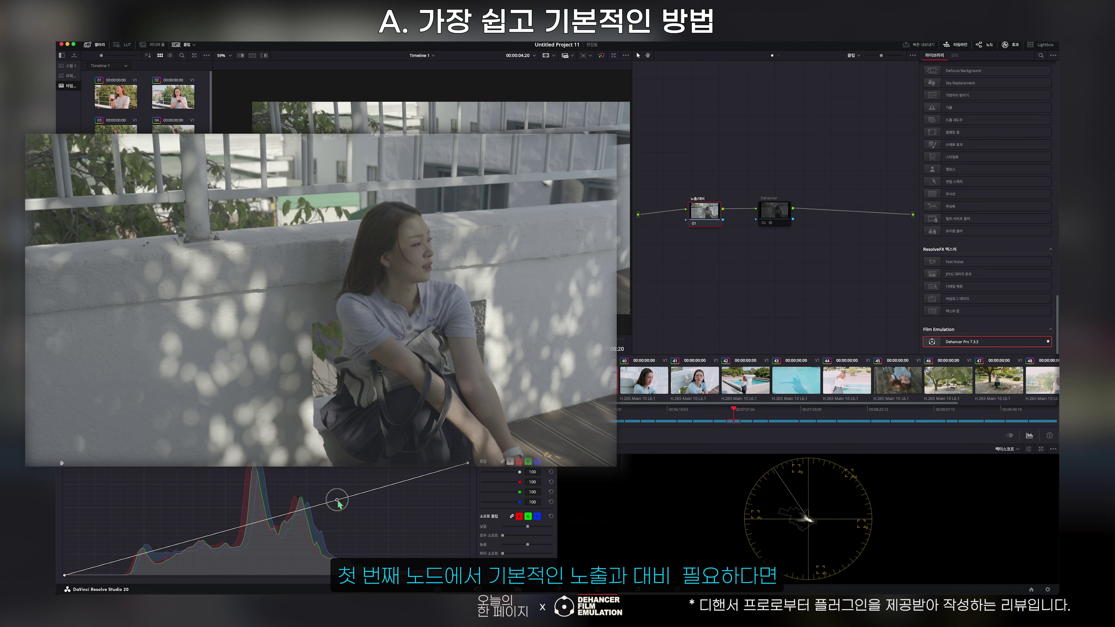
left_click_drag(337, 500, 332, 494)
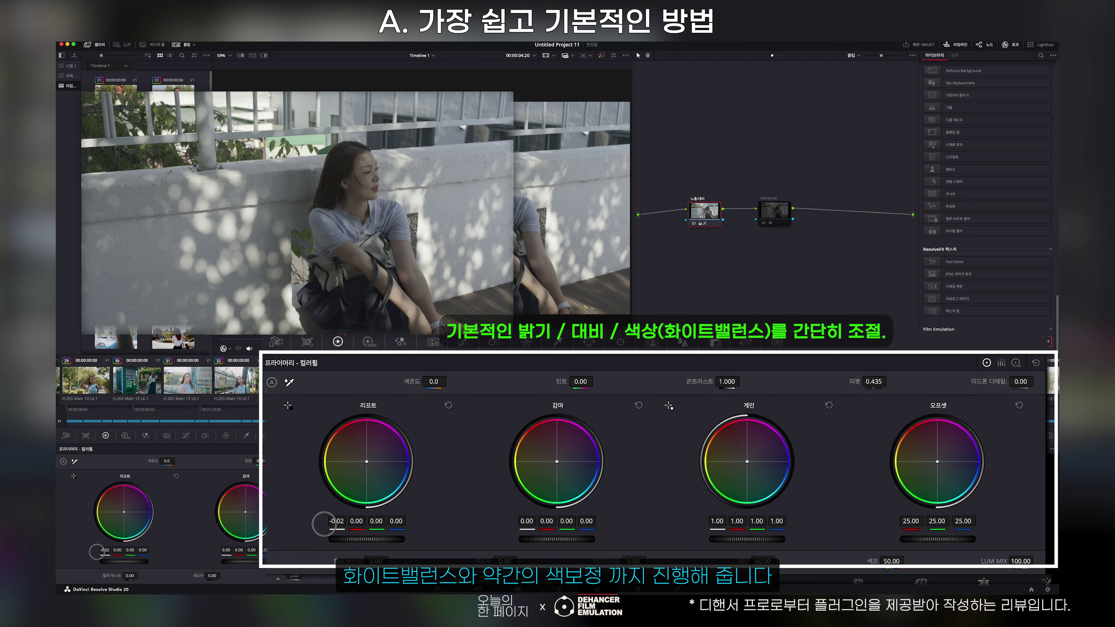
Step: On the 노출/대비 node, set the lift's red, green and blue to 0.02, gamma luminance to -0.04 and gain luminance to 1.02
left_click_drag(96, 552, 136, 559)
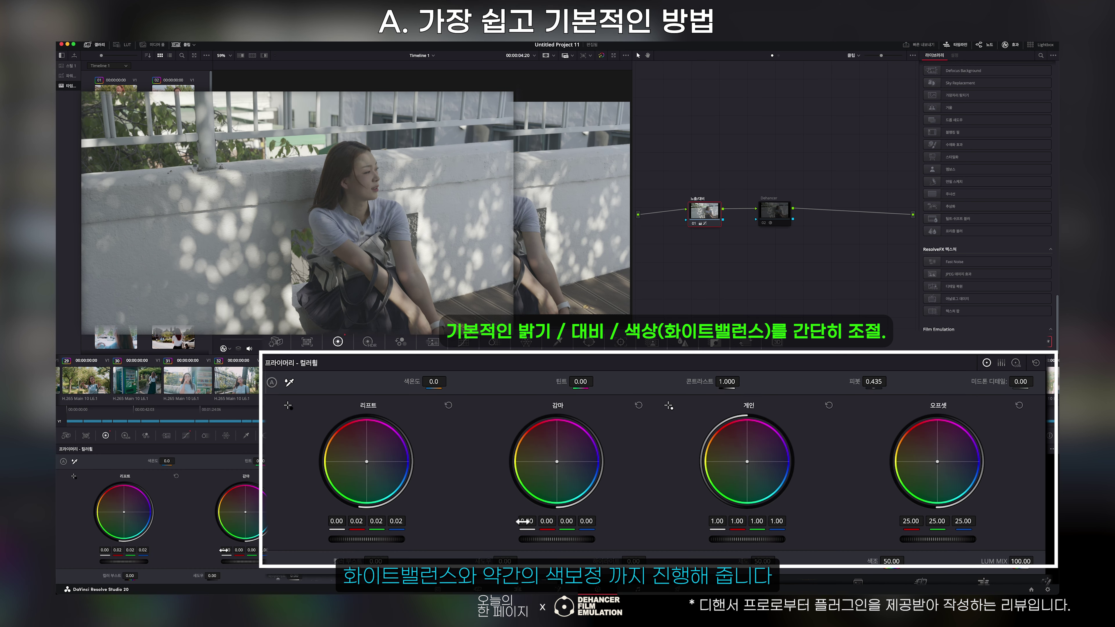
left_click_drag(523, 521, 511, 522)
left_click_drag(746, 540, 755, 550)
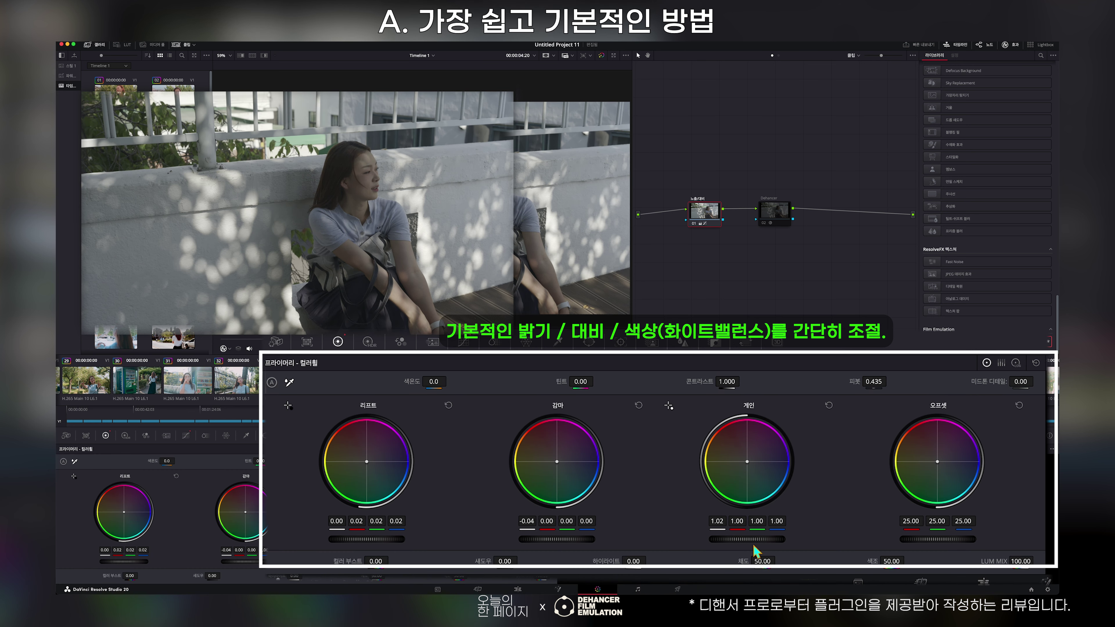
Step: Turn the Dehancer node back on and raise its Exposure Comp. to 0.070 and Gamma Correction to 1.2
left_click(768, 223)
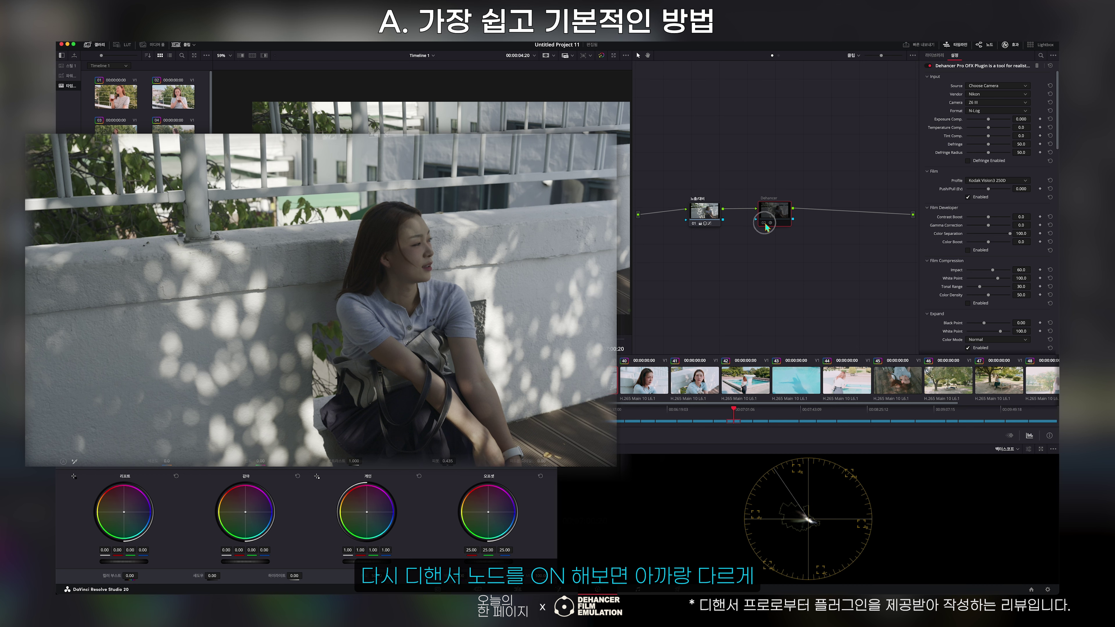
left_click(764, 223)
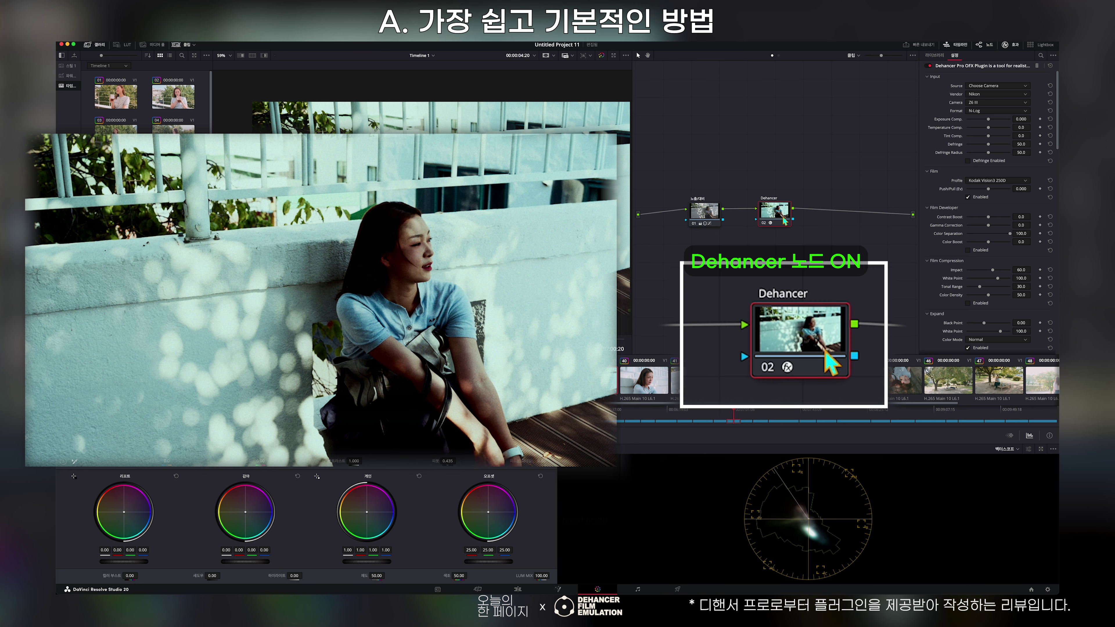
left_click_drag(990, 124, 993, 124)
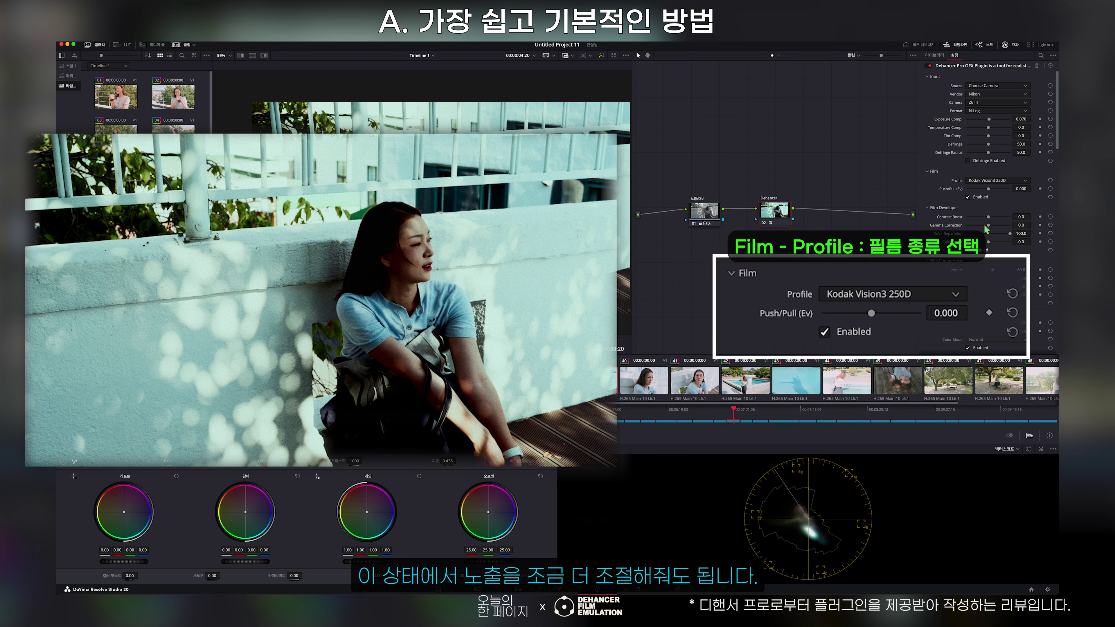
left_click_drag(982, 225, 985, 226)
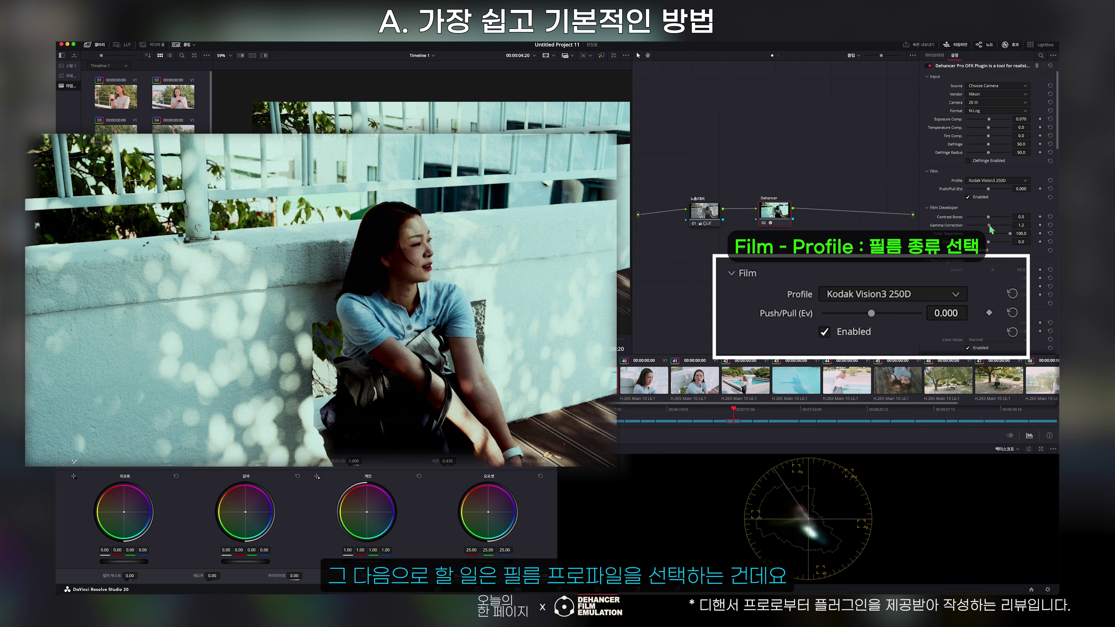
Step: Try the Kodak Portra 400 and Kodak Vision3 200T film profiles on the Dehancer node
left_click(993, 182)
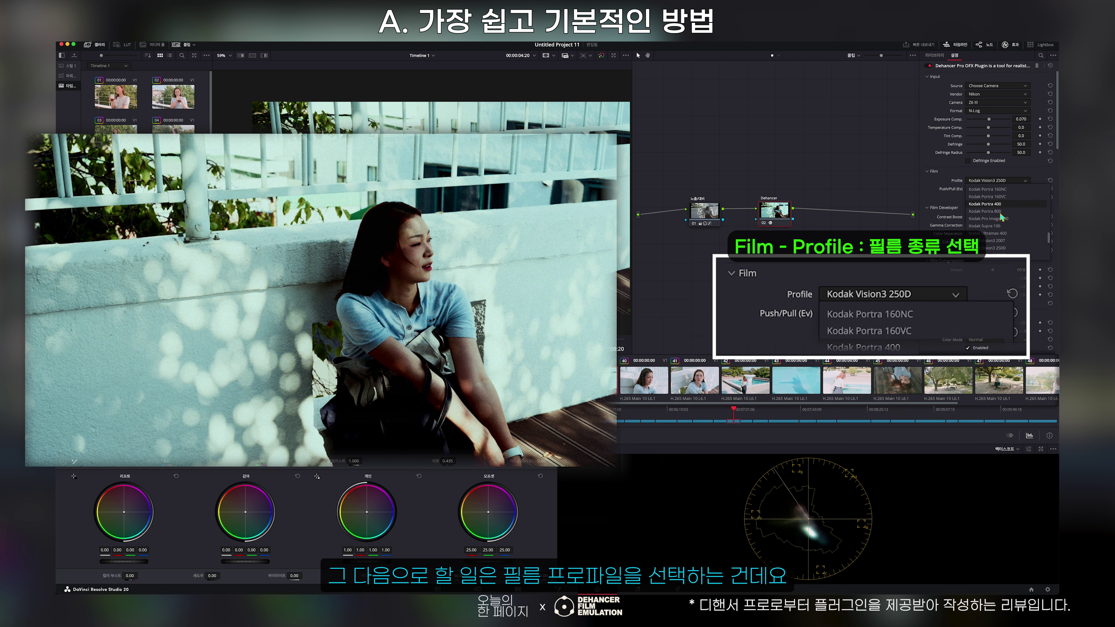
left_click(1002, 205)
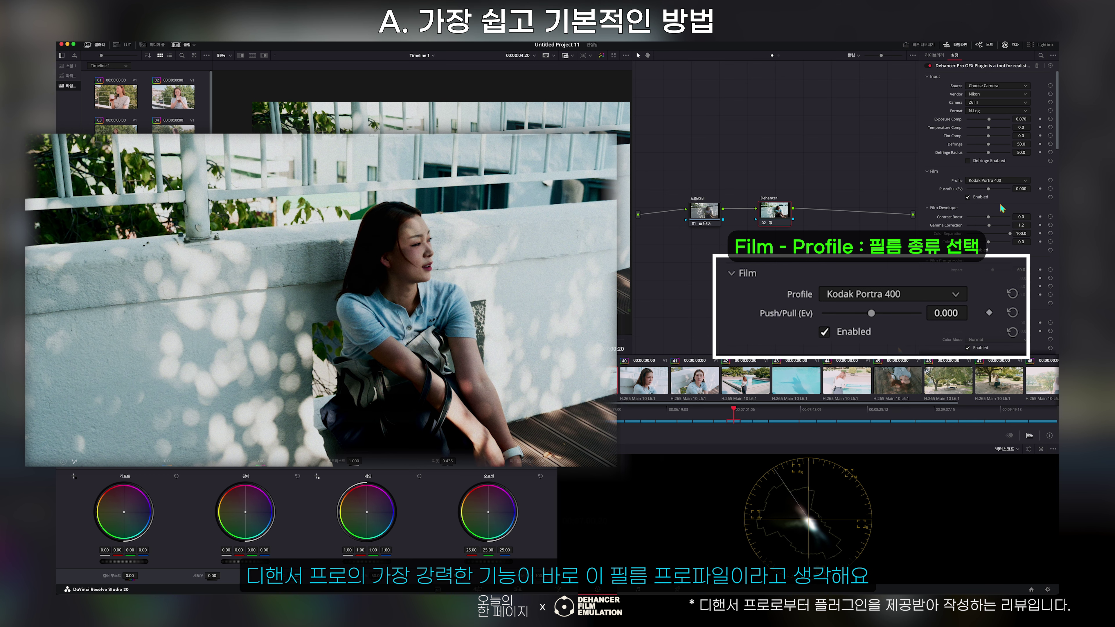
left_click(1002, 181)
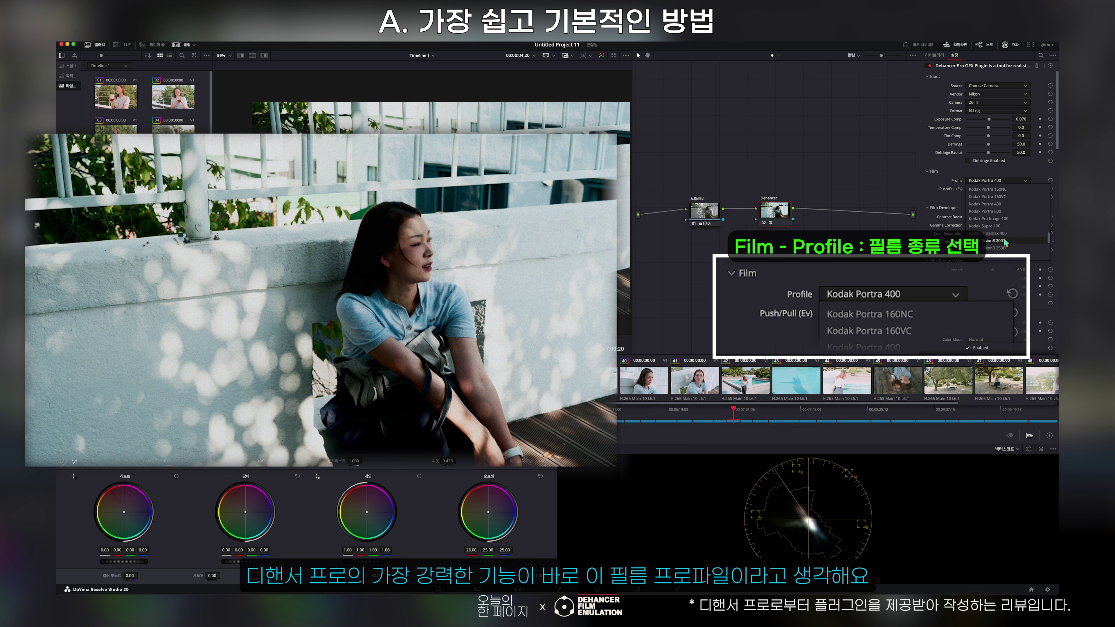
left_click(1005, 242)
Step: Browse the available film profiles and set the Dehancer film profile to Fujicolor Superia 200
left_click(1009, 182)
scroll(1011, 219, "down", 2)
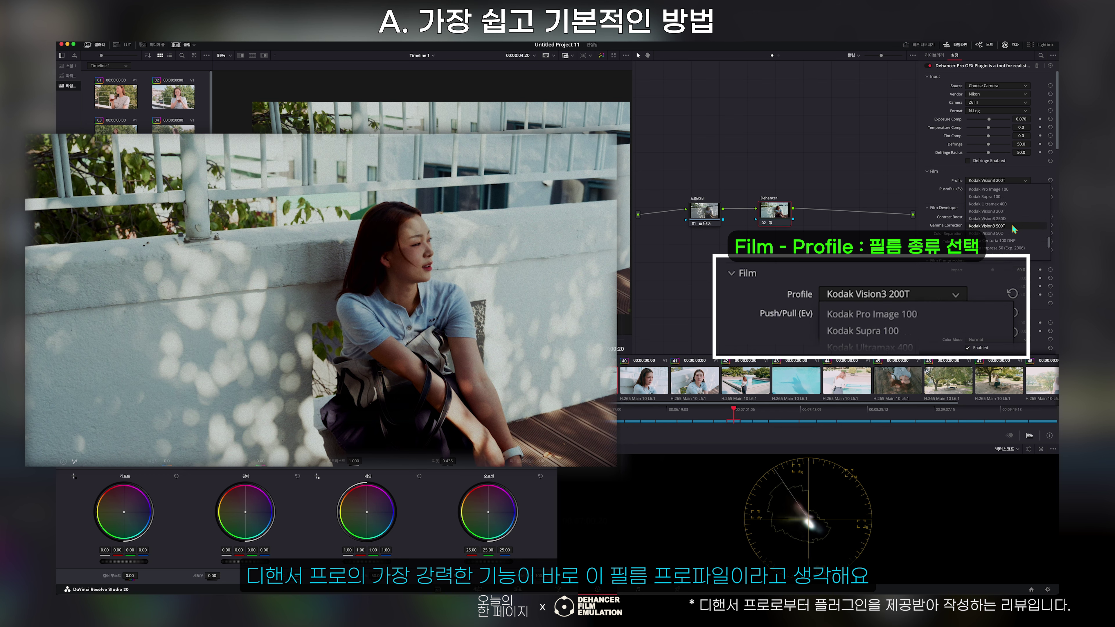
scroll(1012, 233, "down", 3)
scroll(1012, 239, "down", 2)
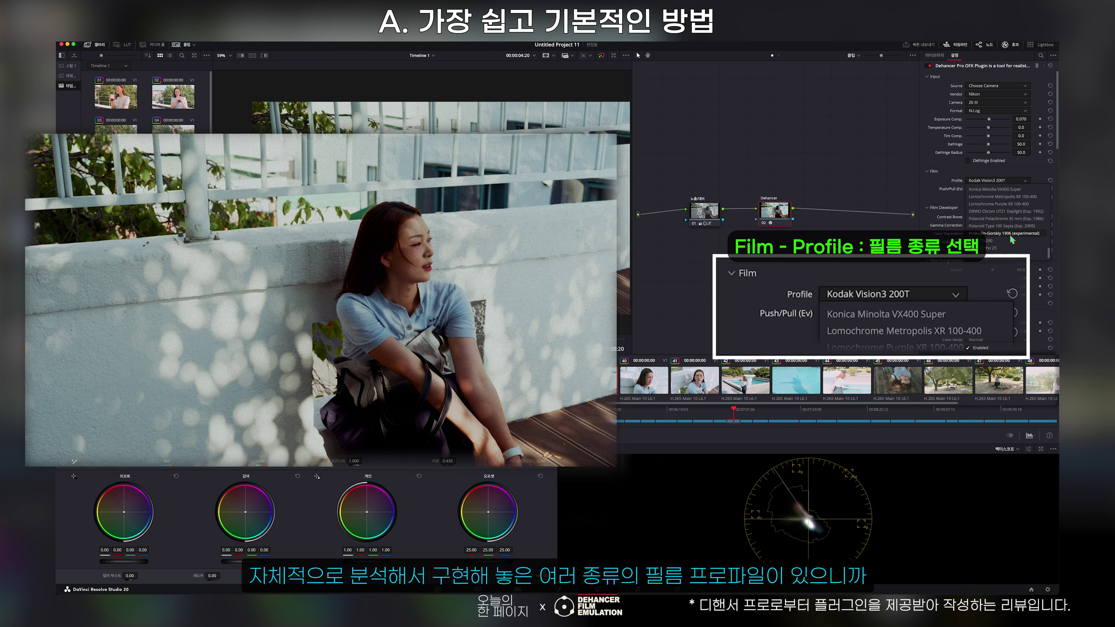
scroll(1011, 242, "up", 10)
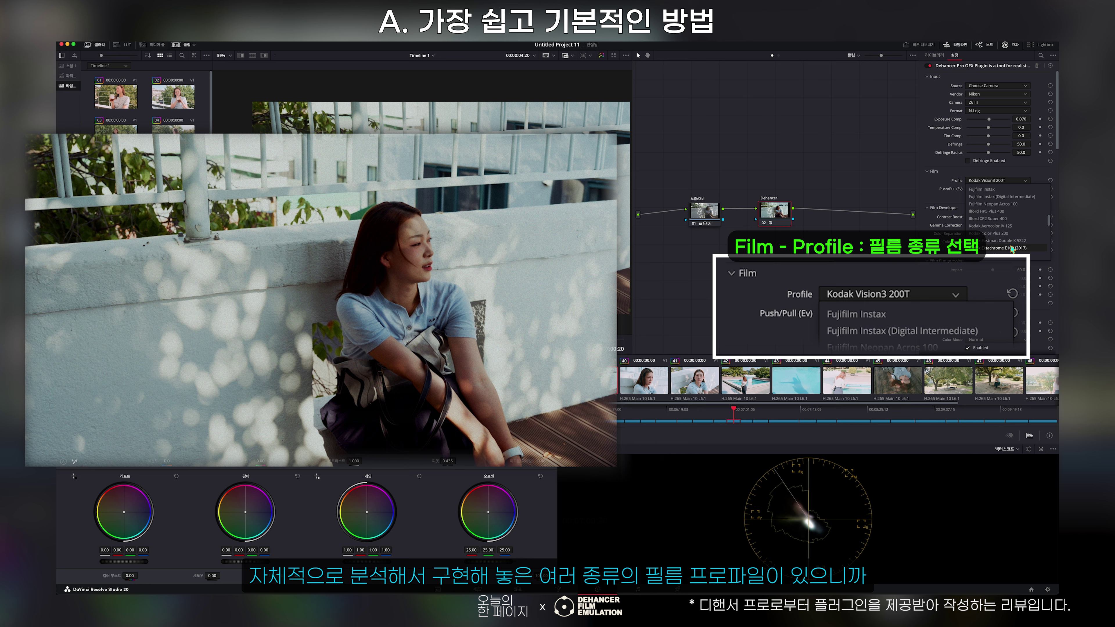
scroll(1011, 245, "up", 4)
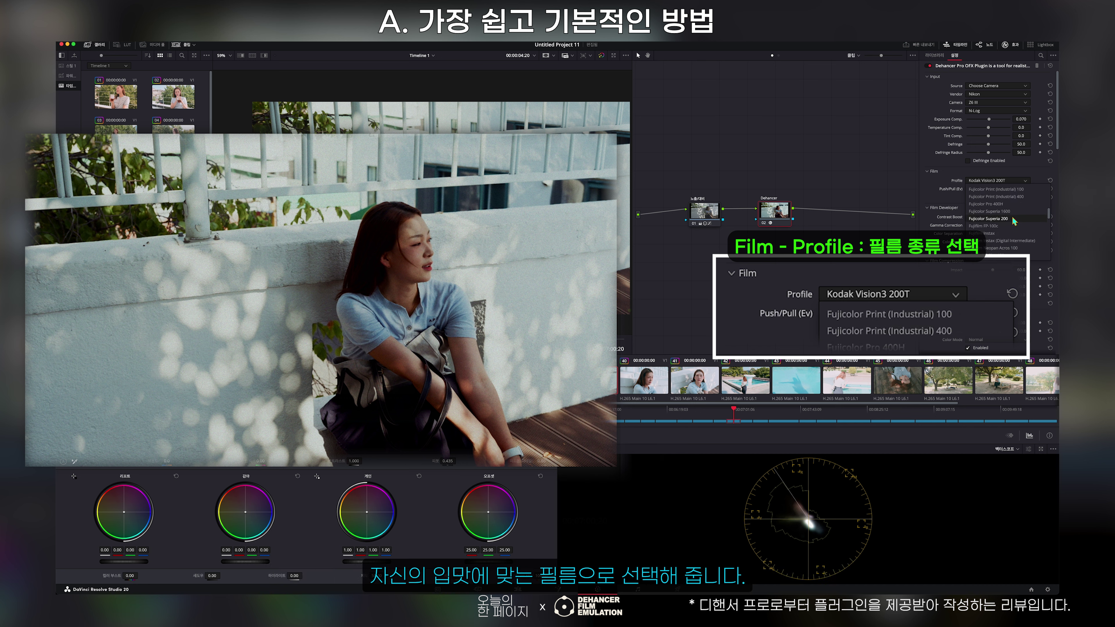
left_click(1014, 218)
left_click(1008, 185)
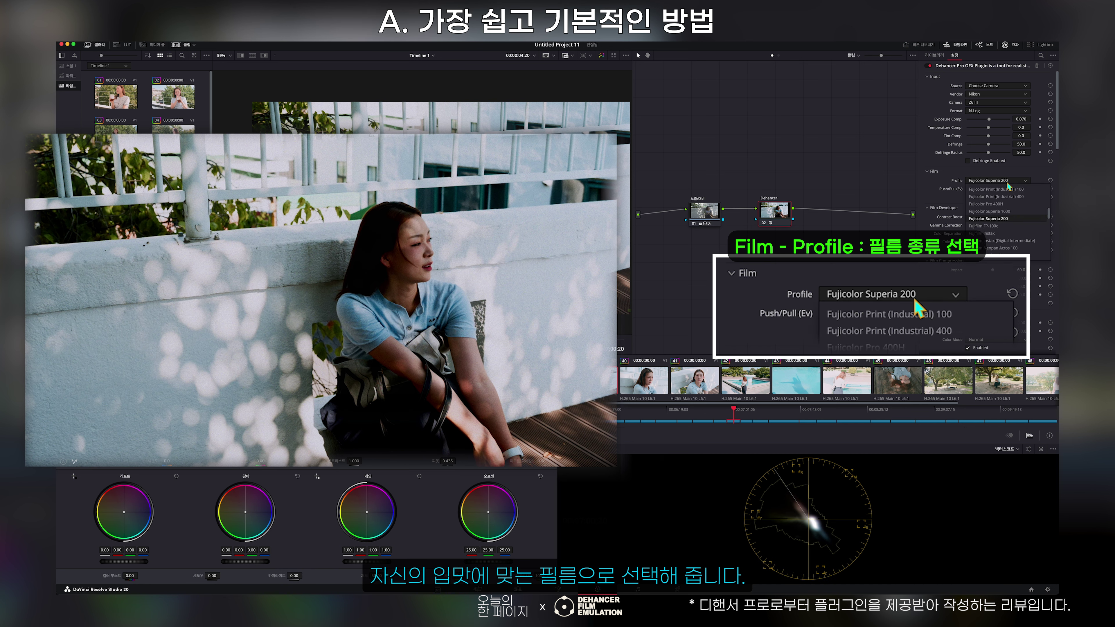
left_click(1009, 187)
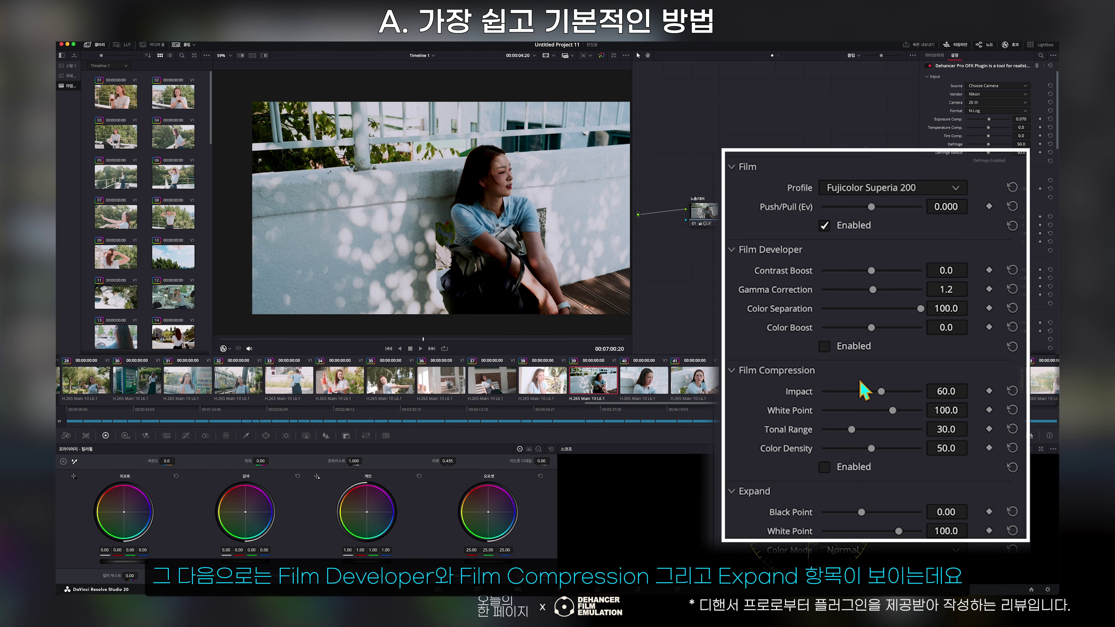
Step: Enable Film Developer on the Dehancer node and set its Contrast Boost to -19.4 and Color Separation to 64.3
left_click(854, 346)
mouse_move(875, 269)
left_mouse_down()
mouse_move(853, 273)
mouse_move(861, 272)
left_mouse_up()
left_click(879, 309)
mouse_move(882, 308)
left_mouse_down()
mouse_move(898, 313)
mouse_move(841, 322)
mouse_move(898, 317)
mouse_move(886, 320)
left_mouse_up()
Step: Enable Film Compression and set its Impact to 40.3 and White Point to 85.8
scroll(884, 371, "down", 5)
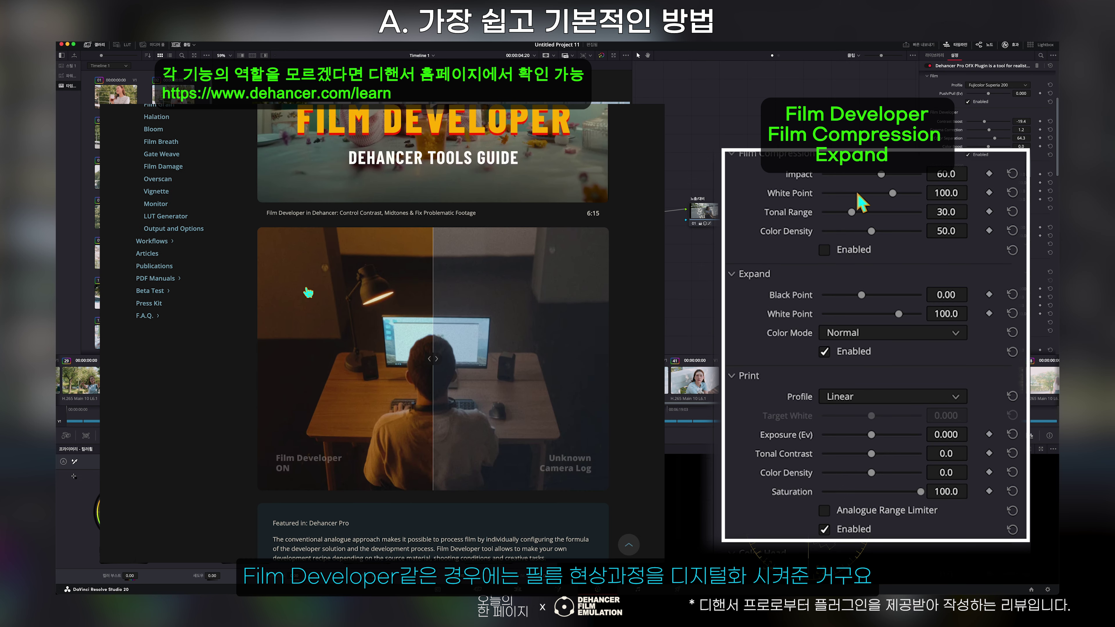
left_click(834, 253)
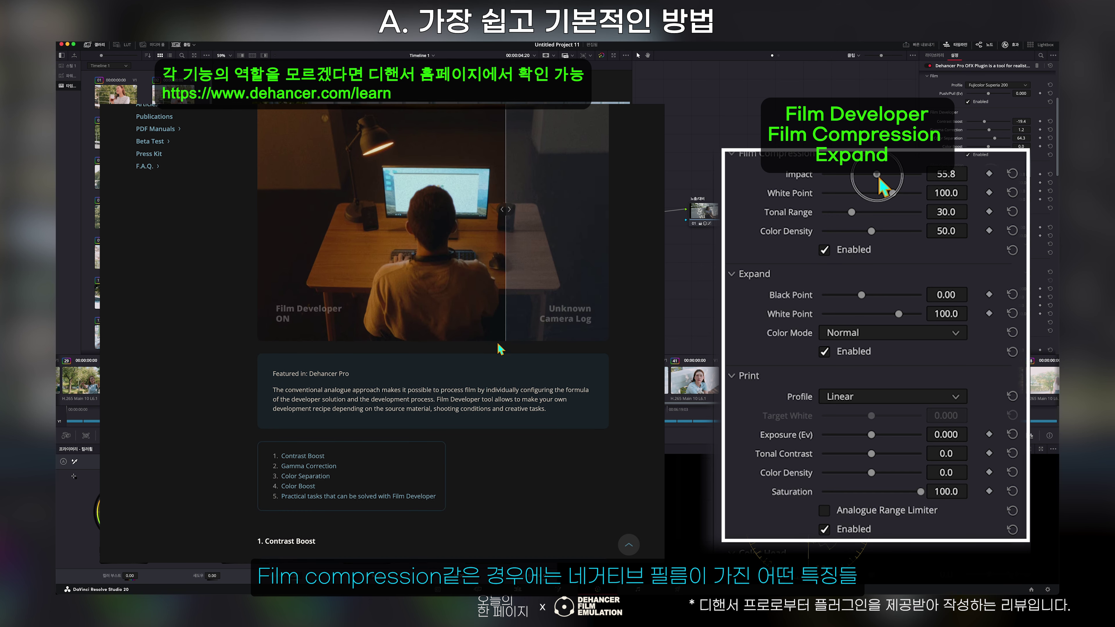
left_click_drag(881, 174, 876, 199)
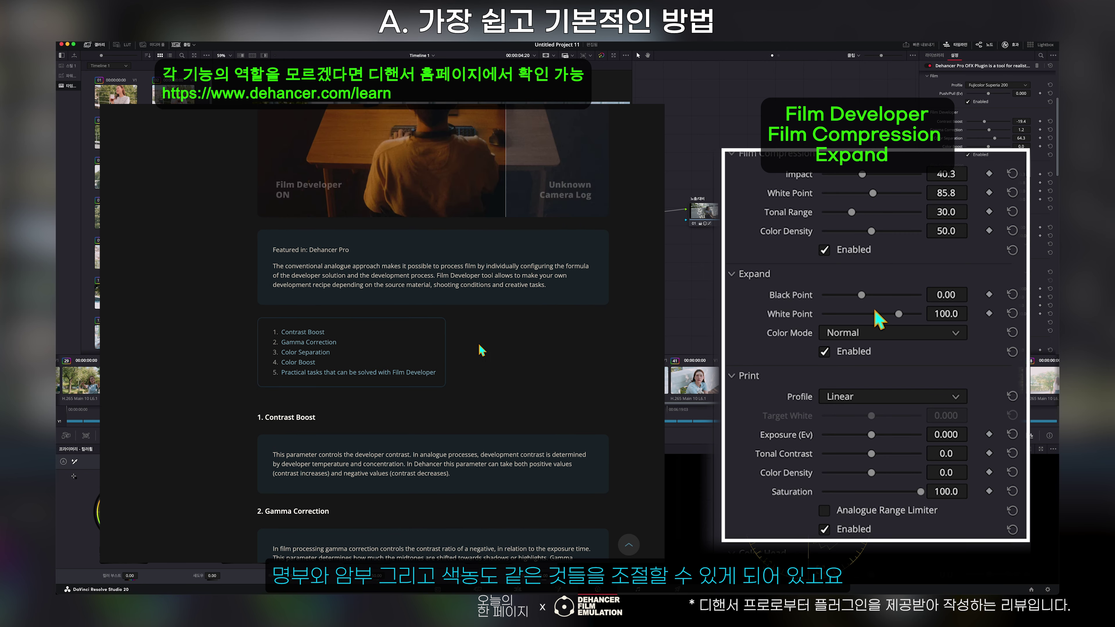
Step: Switch Expand off and on to compare its effect, and set its Black Point to -0.23
left_click(828, 355)
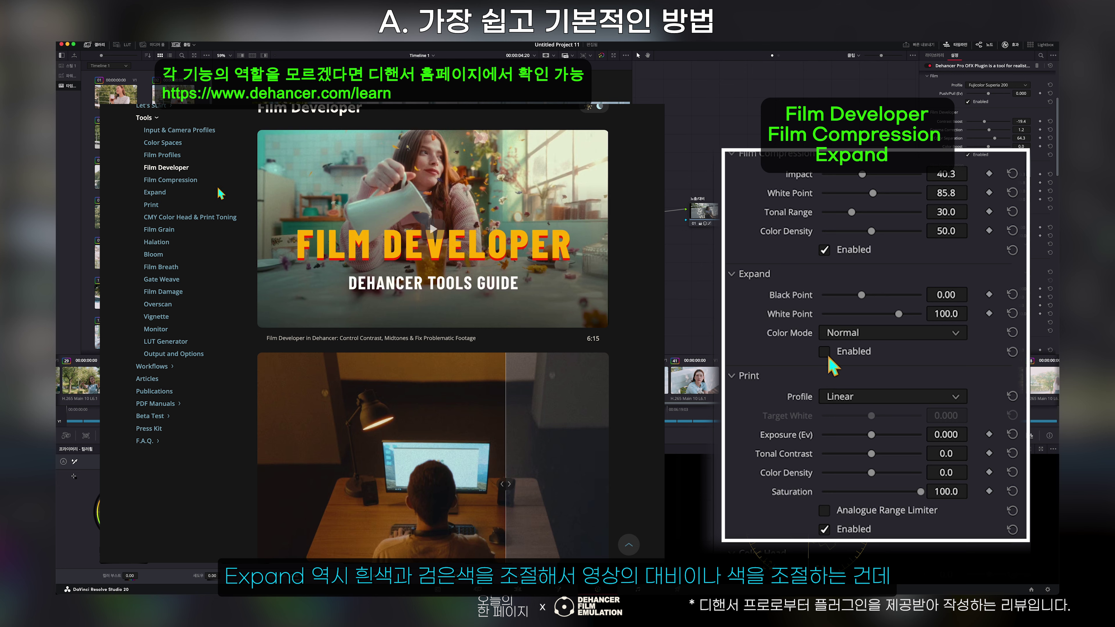
left_click(826, 353)
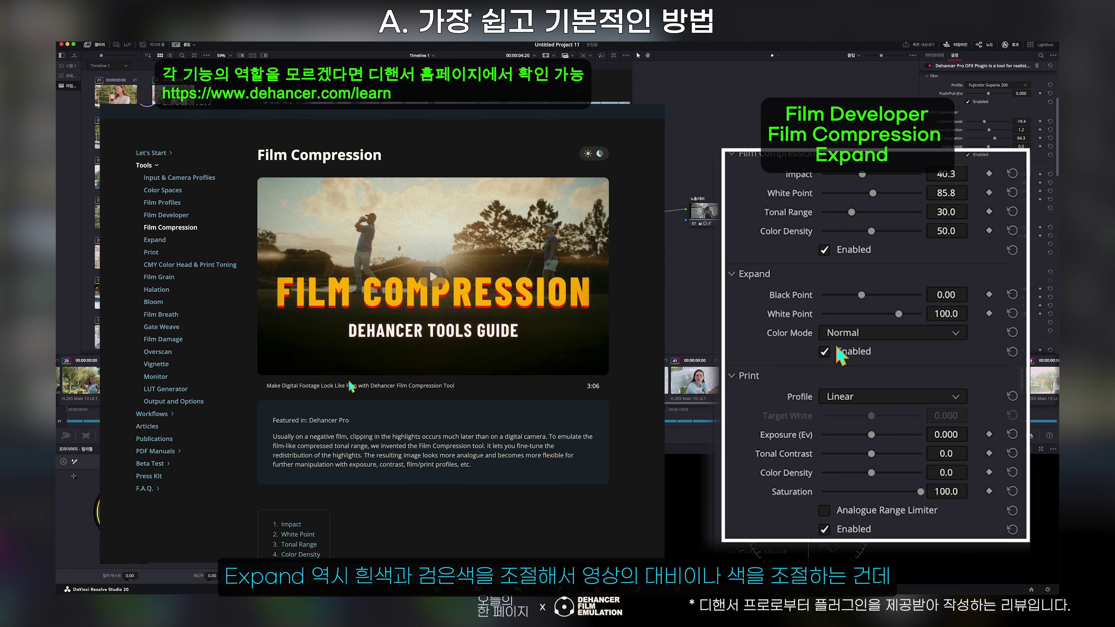
mouse_move(861, 295)
left_mouse_down()
mouse_move(830, 295)
mouse_move(821, 310)
mouse_move(863, 313)
left_mouse_up()
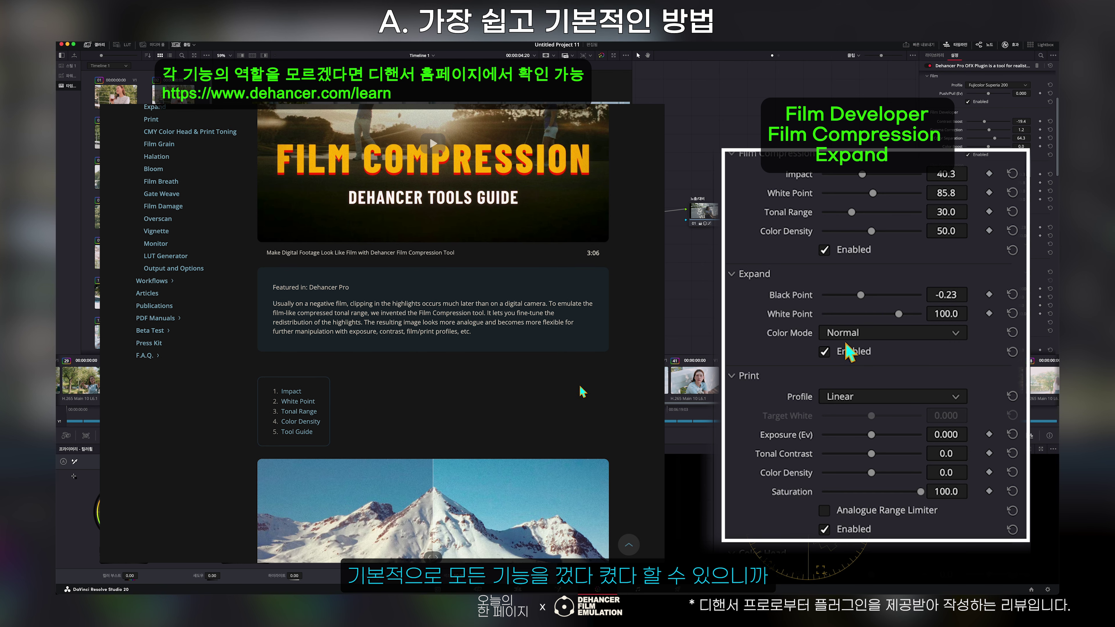
Step: Compare the image with and without Expand, and try its Luma color mode before returning to Normal
left_click(858, 335)
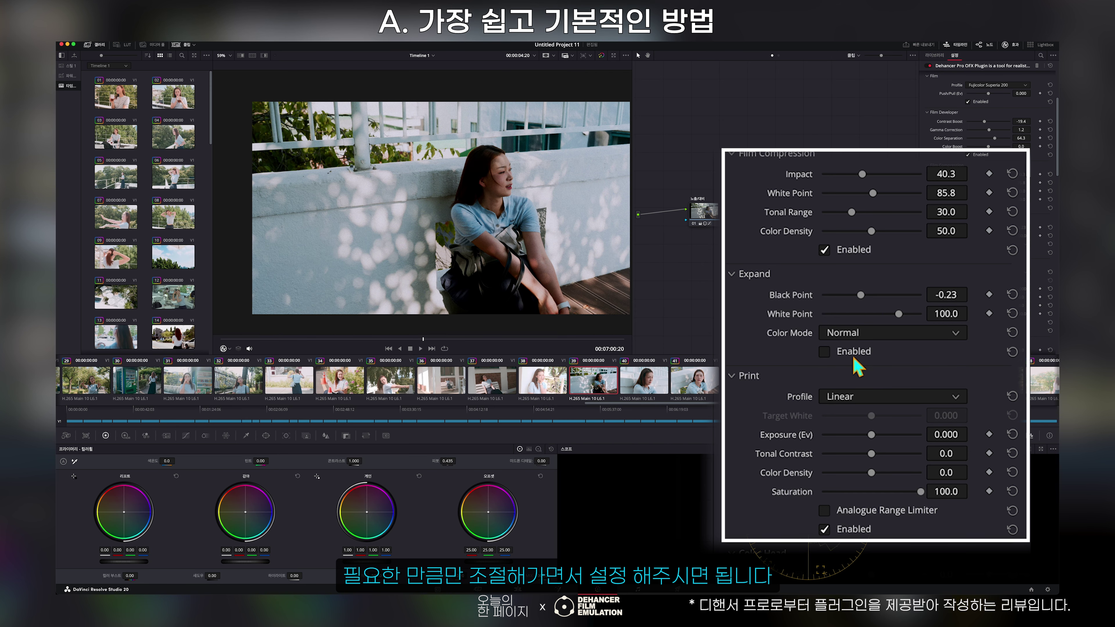
left_click(861, 351)
left_click(859, 334)
left_click(861, 370)
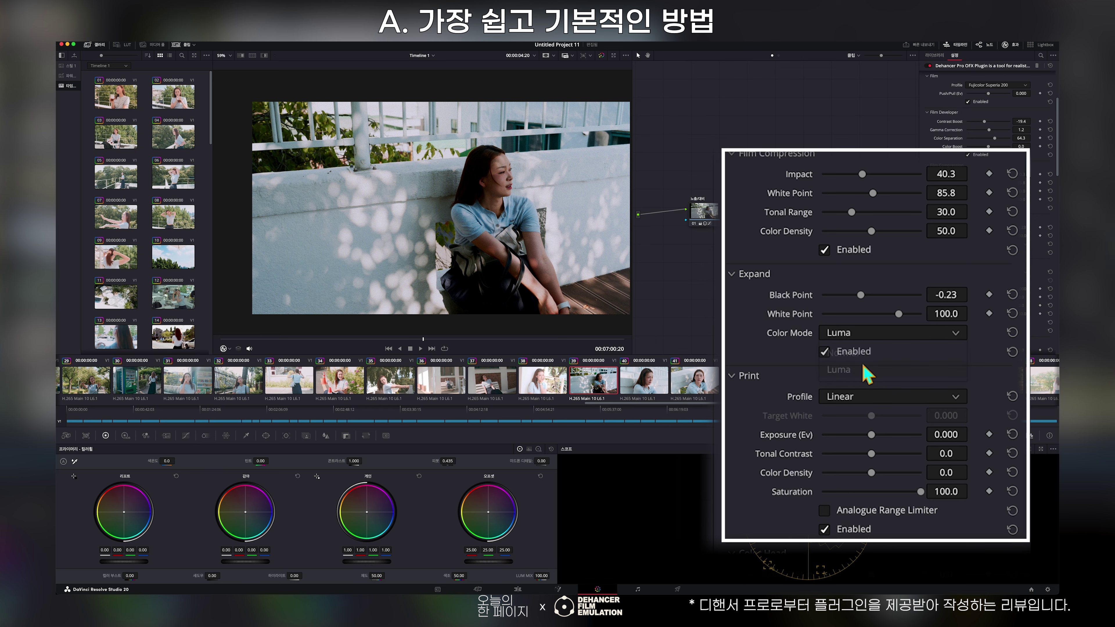
left_click(863, 338)
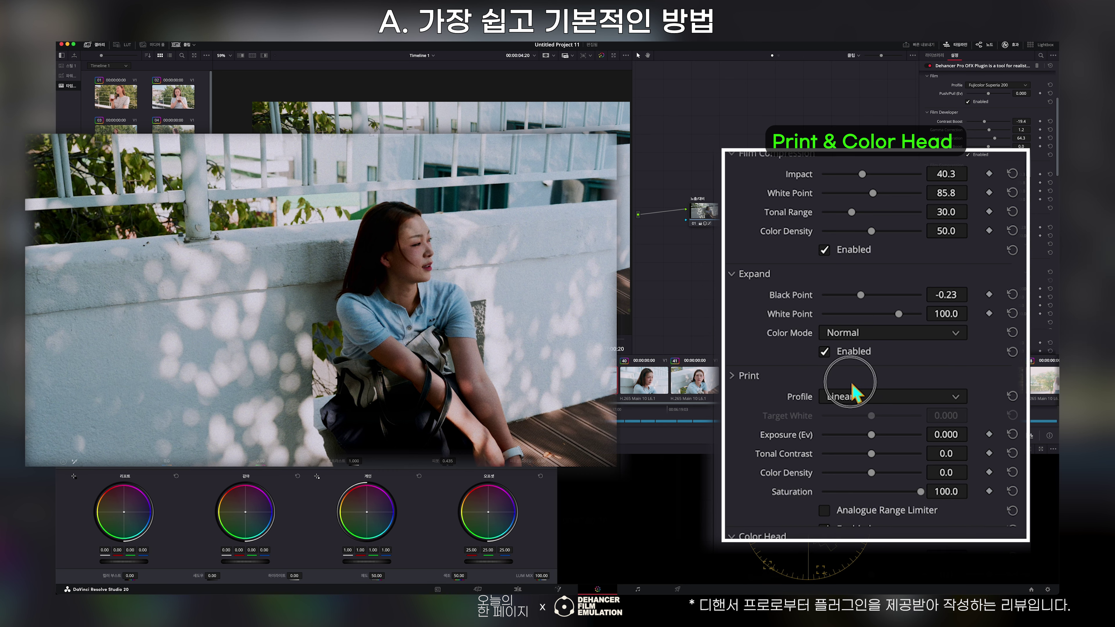
Step: Try the Fujifilm 3513 Print film and Kodak 2383 Print Film profiles in the Print section
left_click(856, 391)
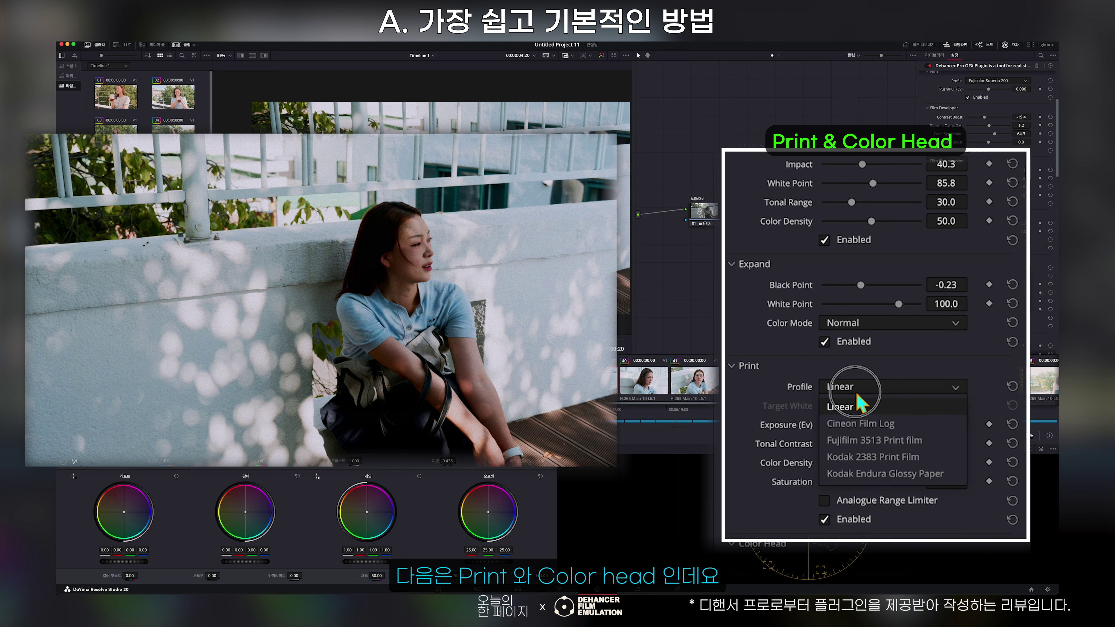
left_click(874, 440)
left_click(897, 397)
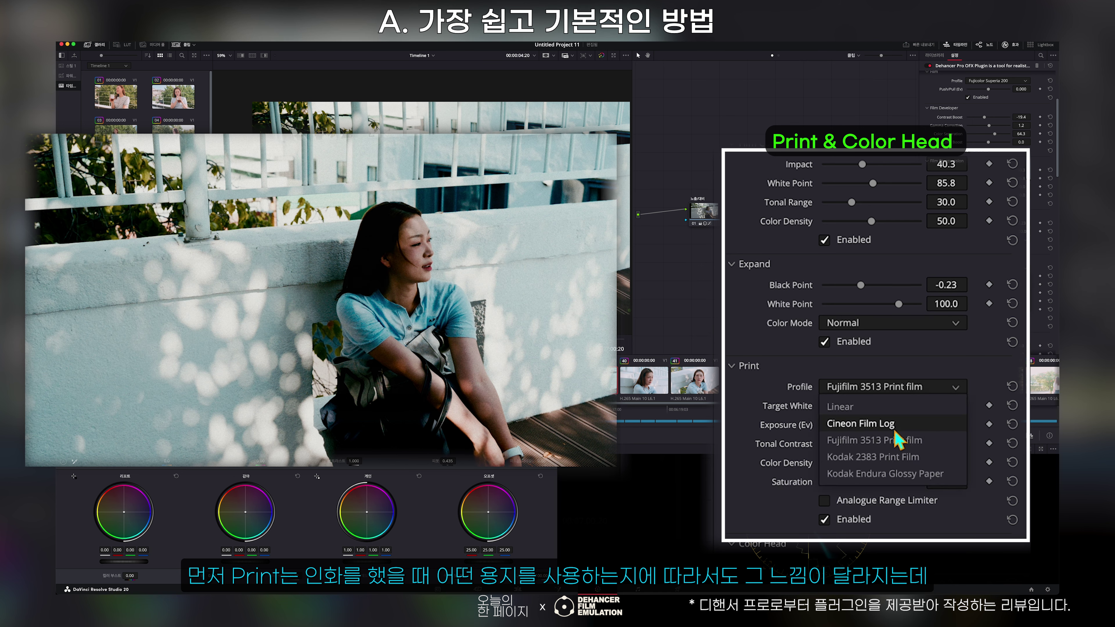
left_click(895, 461)
left_click(913, 390)
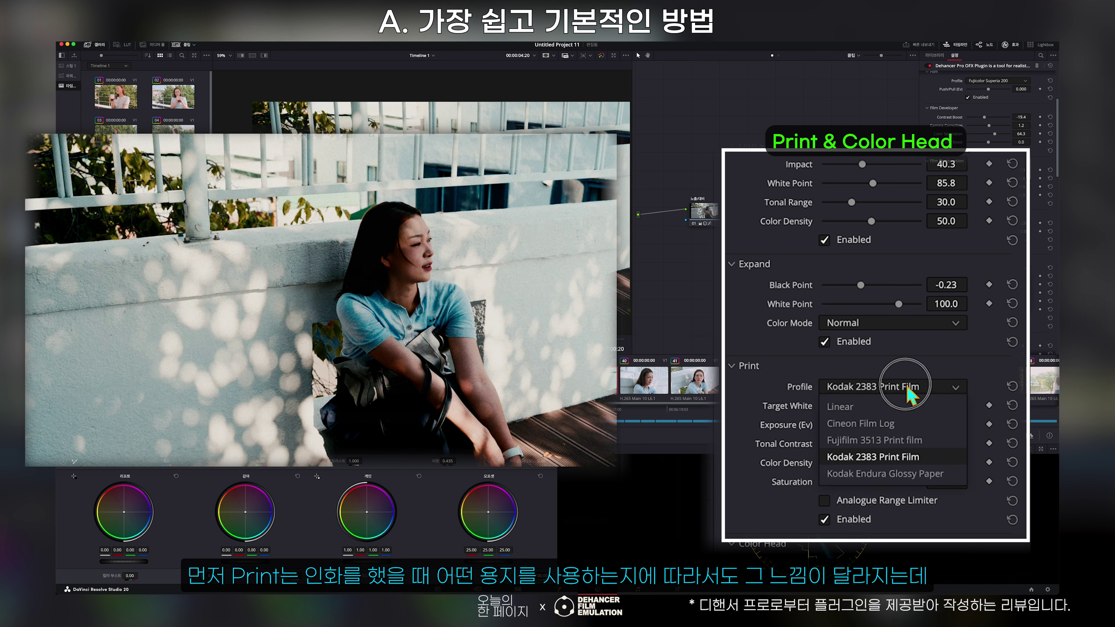
left_click(918, 496)
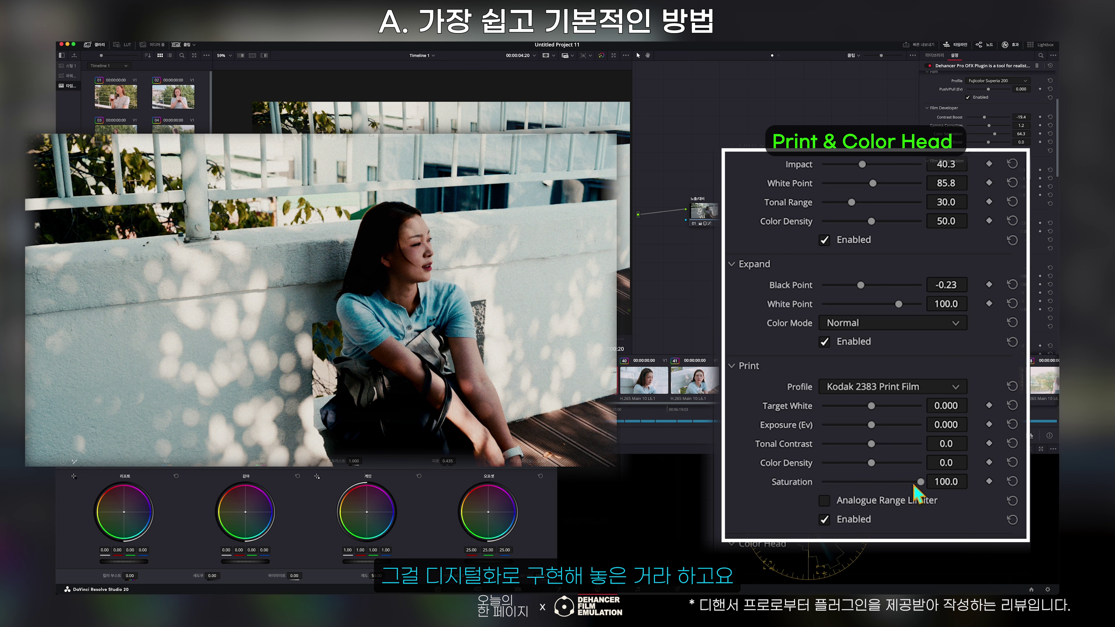
Step: Set the Print profile to Kodak Endura Glossy Paper, with Exposure 0.395 and Tonal Contrast -10.5
left_click(910, 389)
left_click(856, 473)
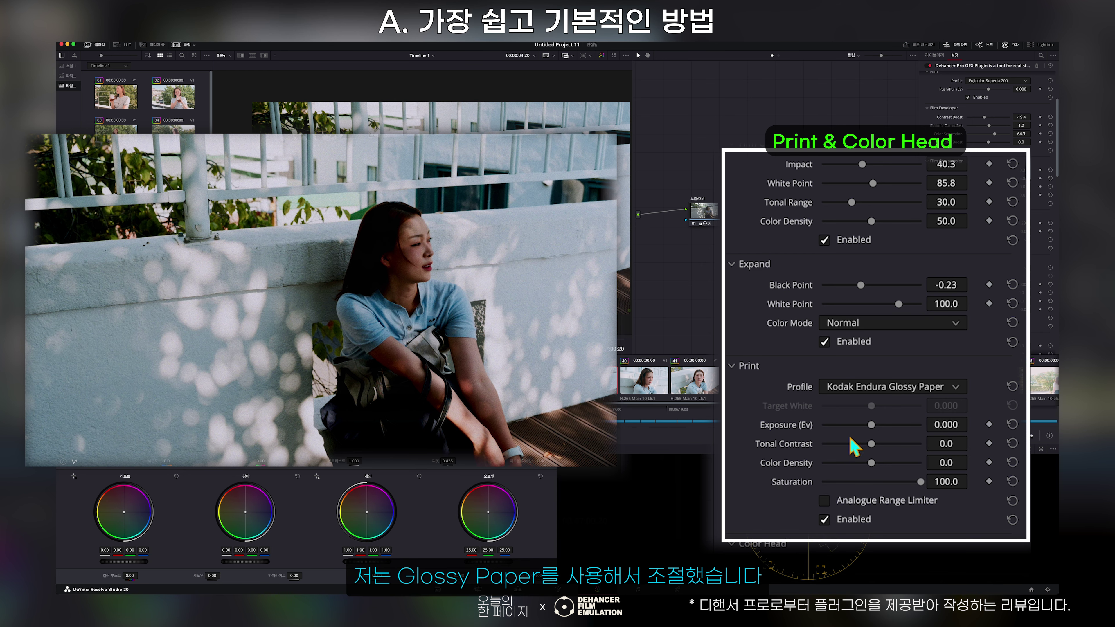
left_click_drag(872, 425, 864, 452)
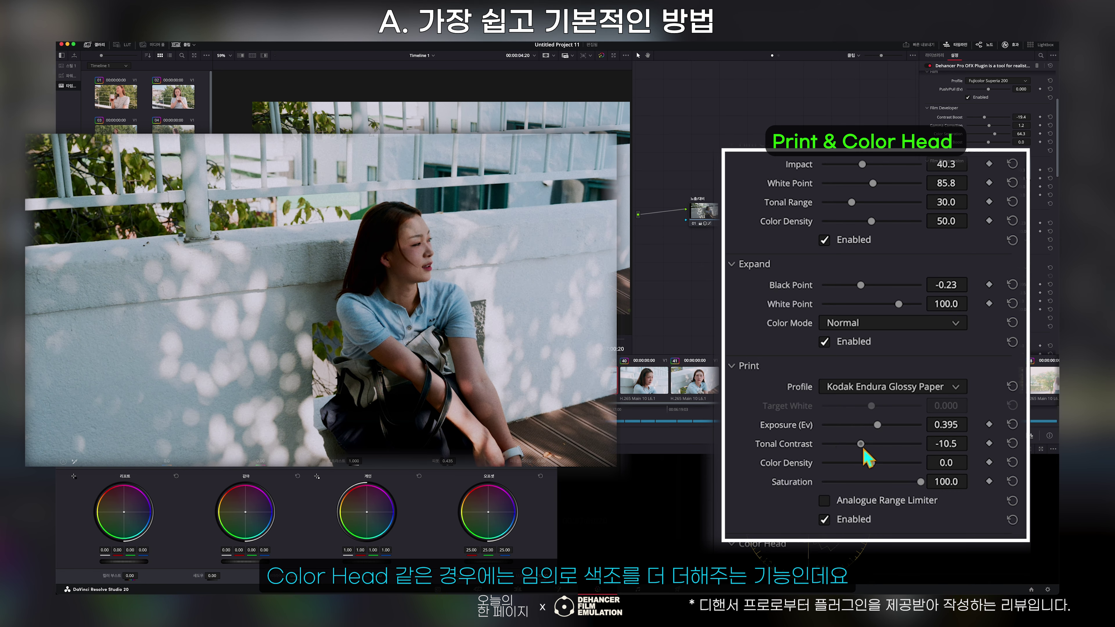
Step: Try a Film Grain Amount of 79.1 with the 35 mm ISO 250 profile and inspect the grain on the face
scroll(848, 503, "down", 5)
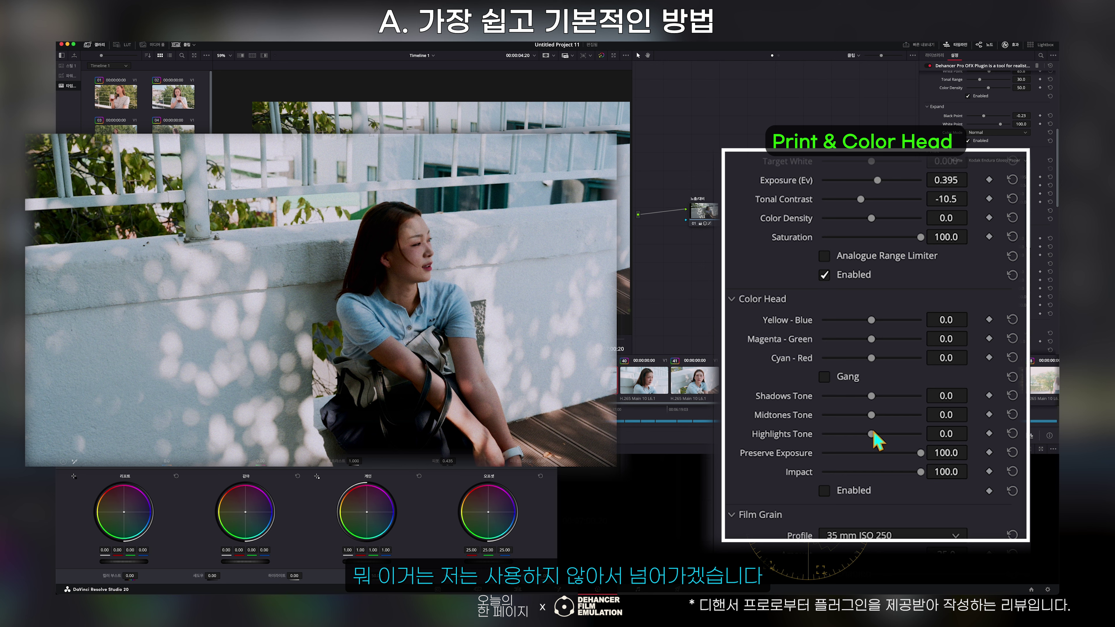
scroll(873, 434, "down", 3)
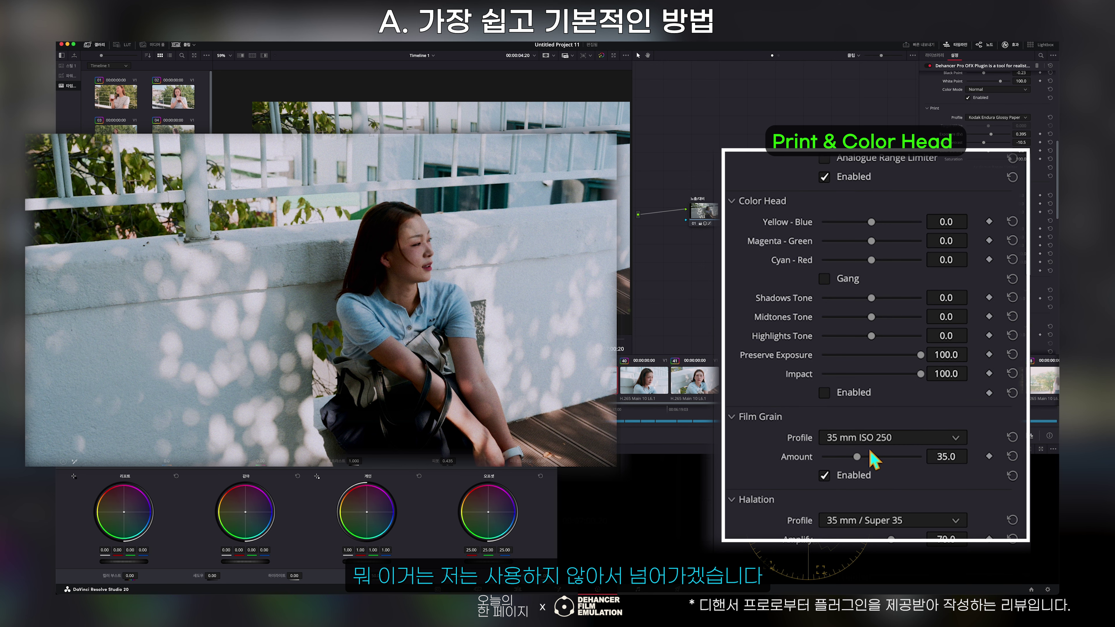
scroll(874, 461, "down", 1)
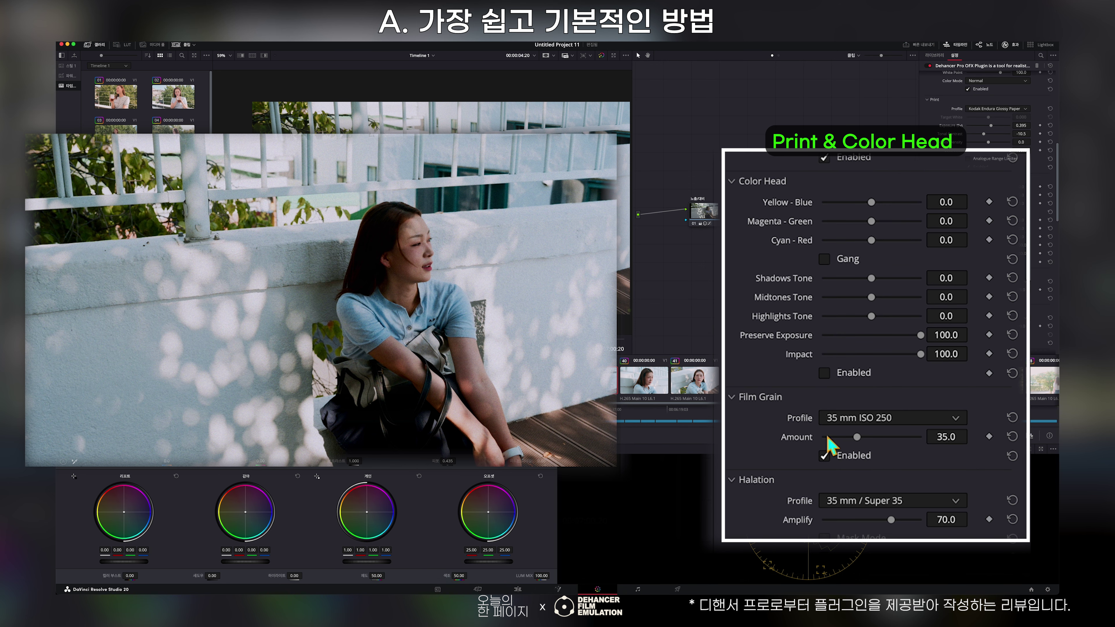
left_click_drag(989, 290, 1003, 293)
scroll(554, 295, "up", 5)
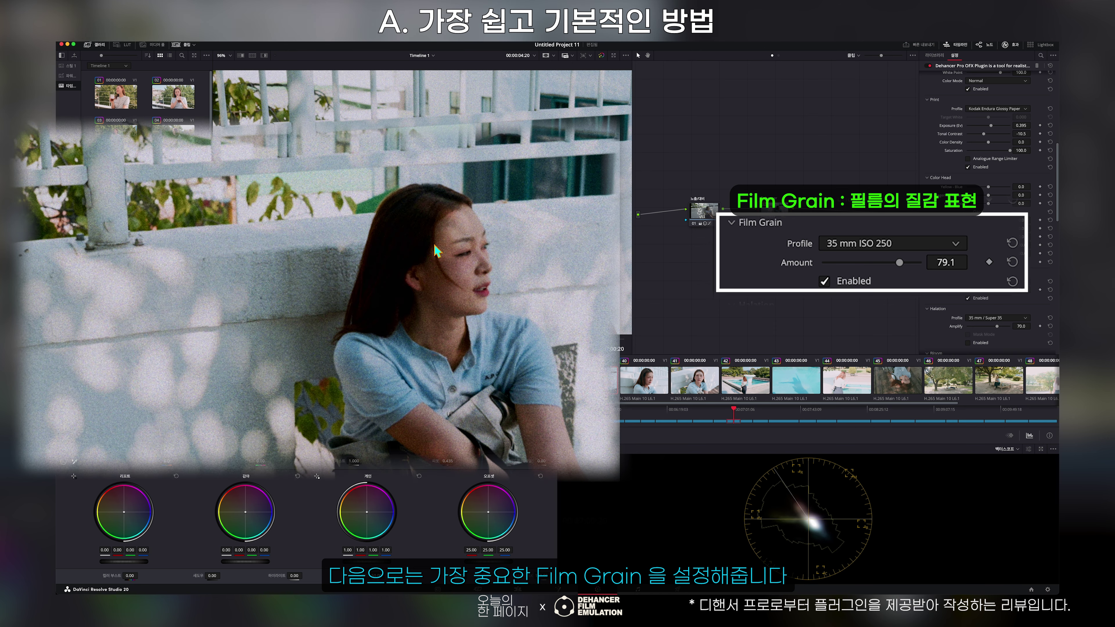
scroll(417, 277, "up", 5)
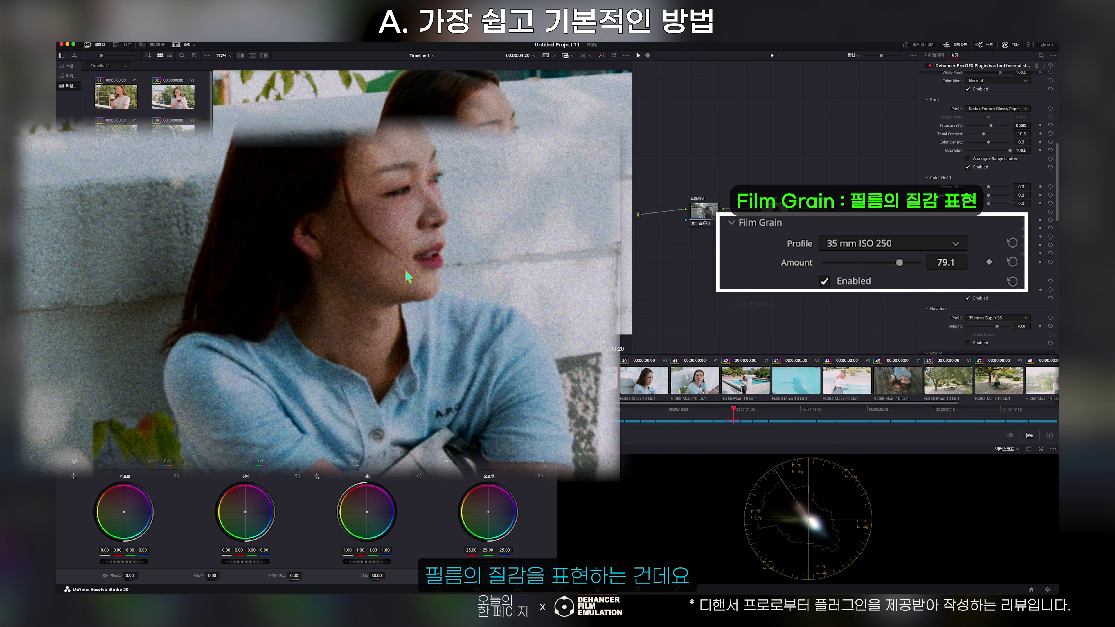
scroll(428, 269, "down", 1)
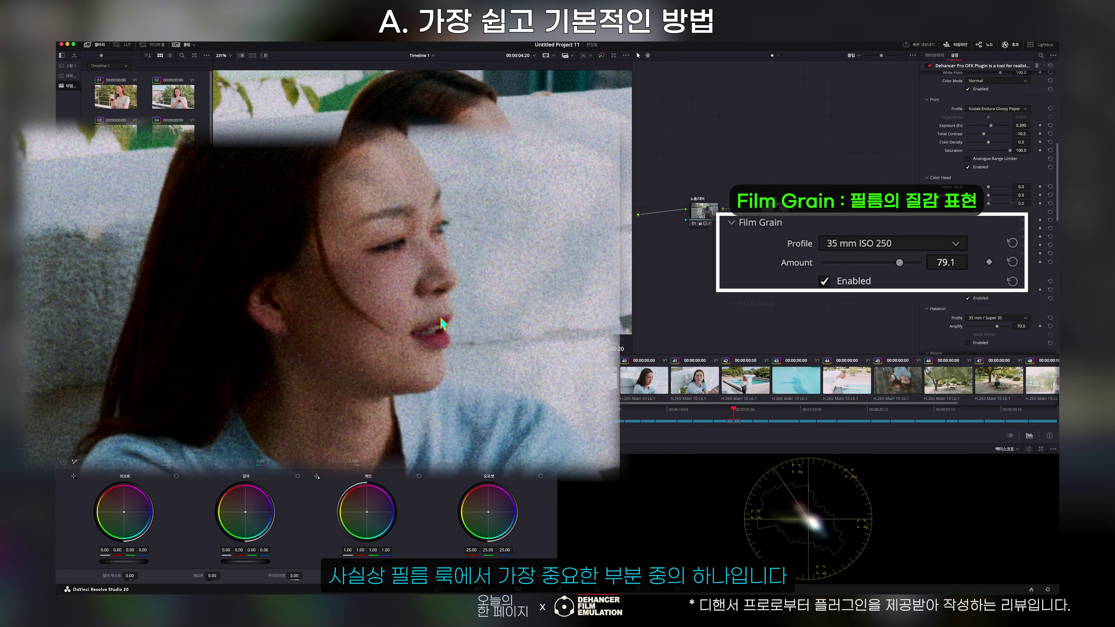
Step: Turn Film Grain off for comparison, reduce its Amount to 0.0 and turn it back on
left_click(978, 301)
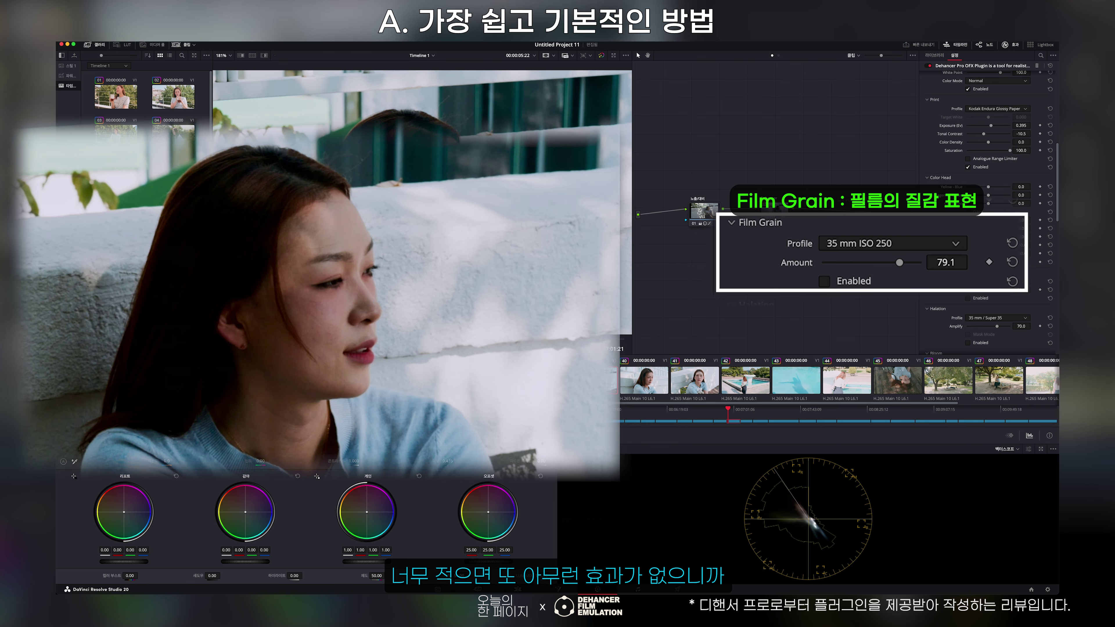
left_click_drag(909, 265, 822, 275)
left_click(830, 276)
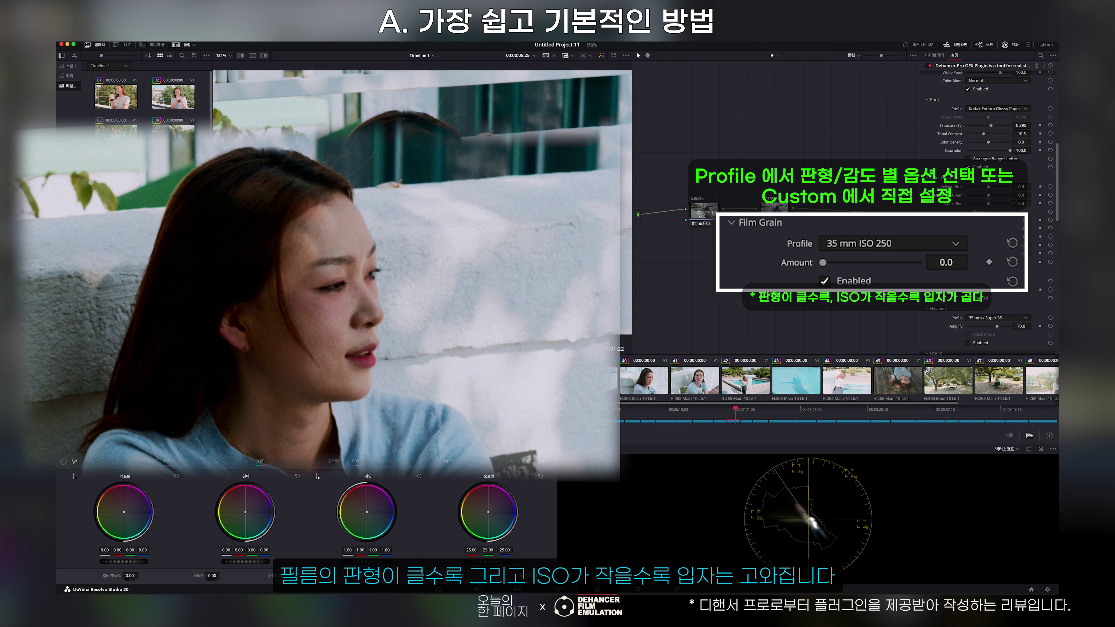
scroll(451, 400, "down", 2)
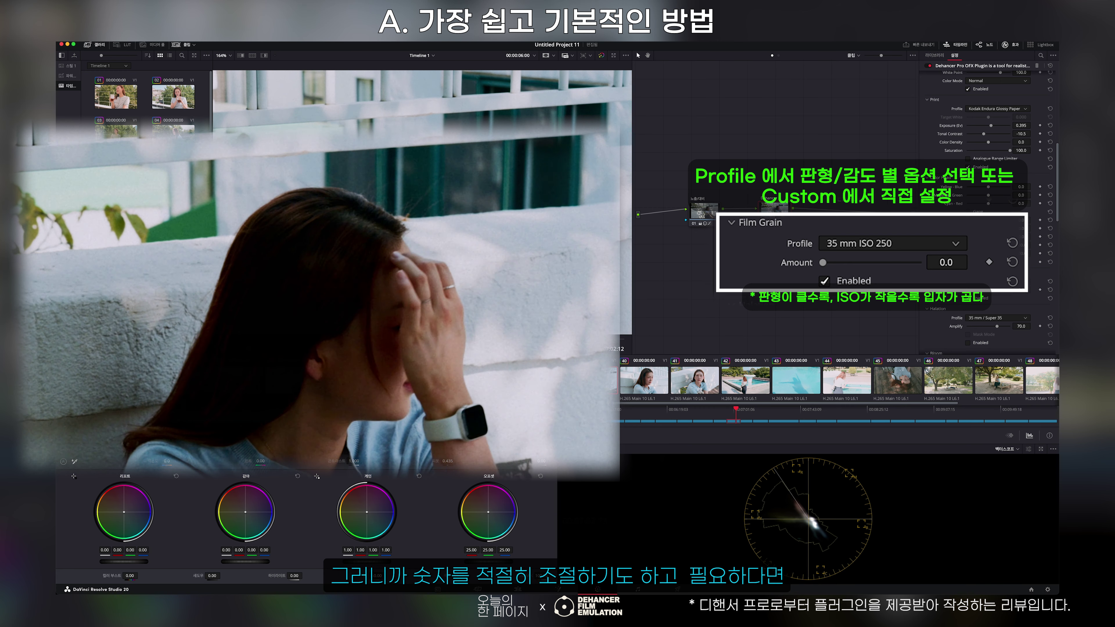
Step: Set the Film Grain profile to 35 mm ISO 50 with an Amount of 4.7, and play the clip
left_click(997, 281)
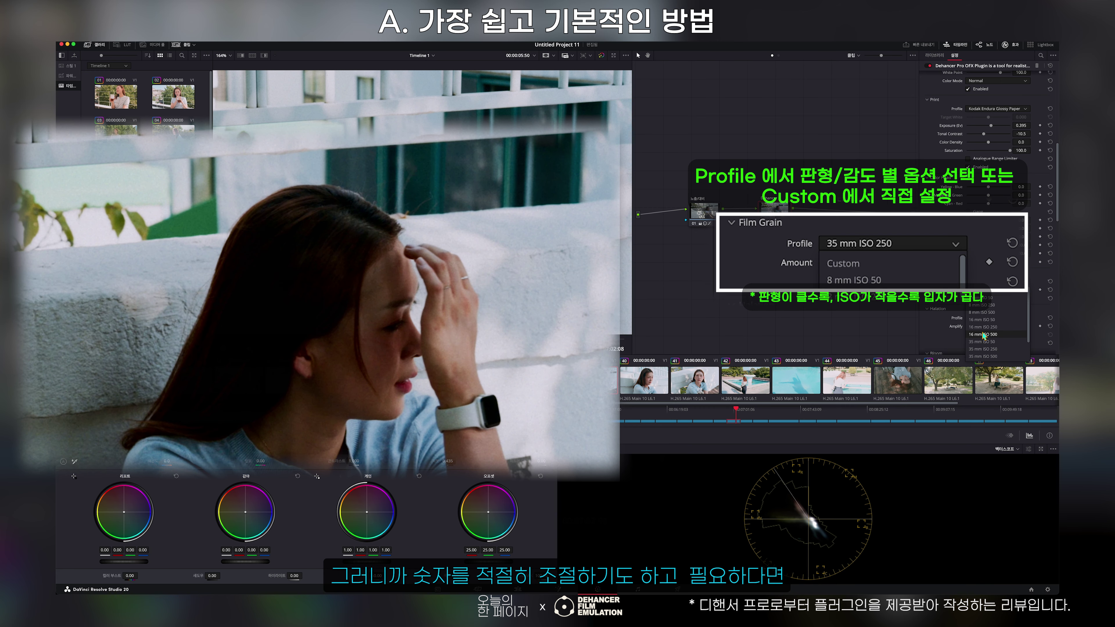
left_click(982, 345)
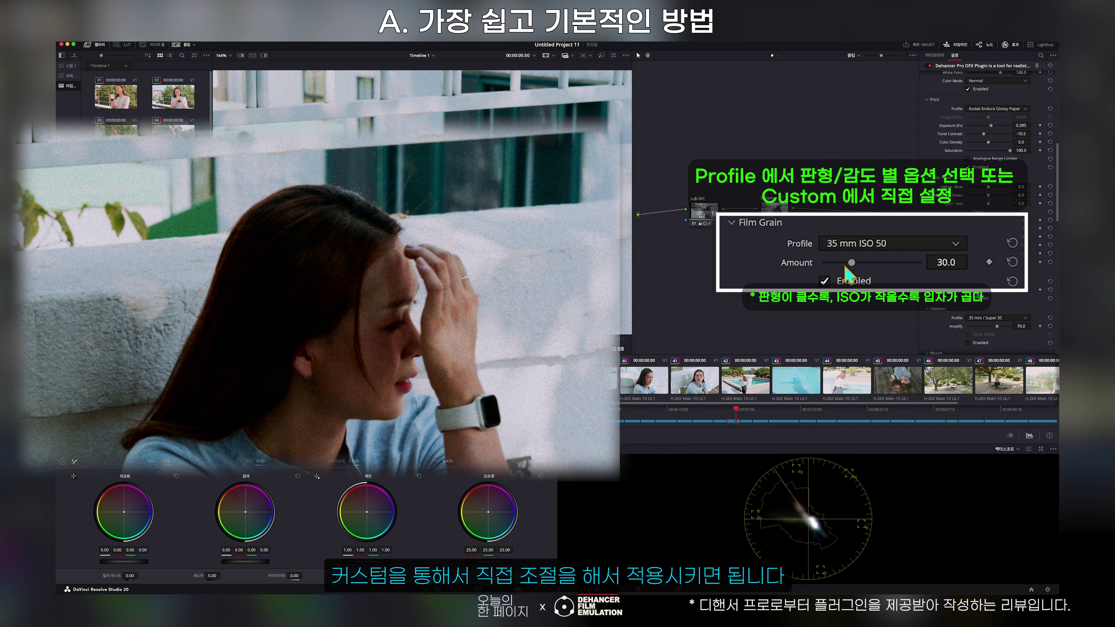
left_click_drag(846, 266, 829, 270)
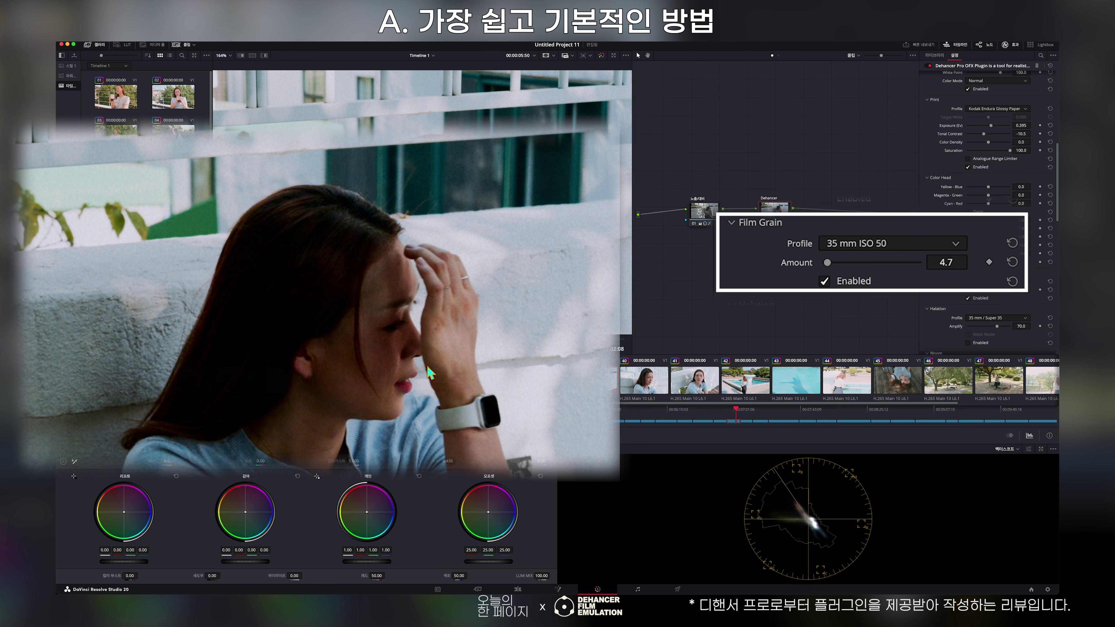
key("space")
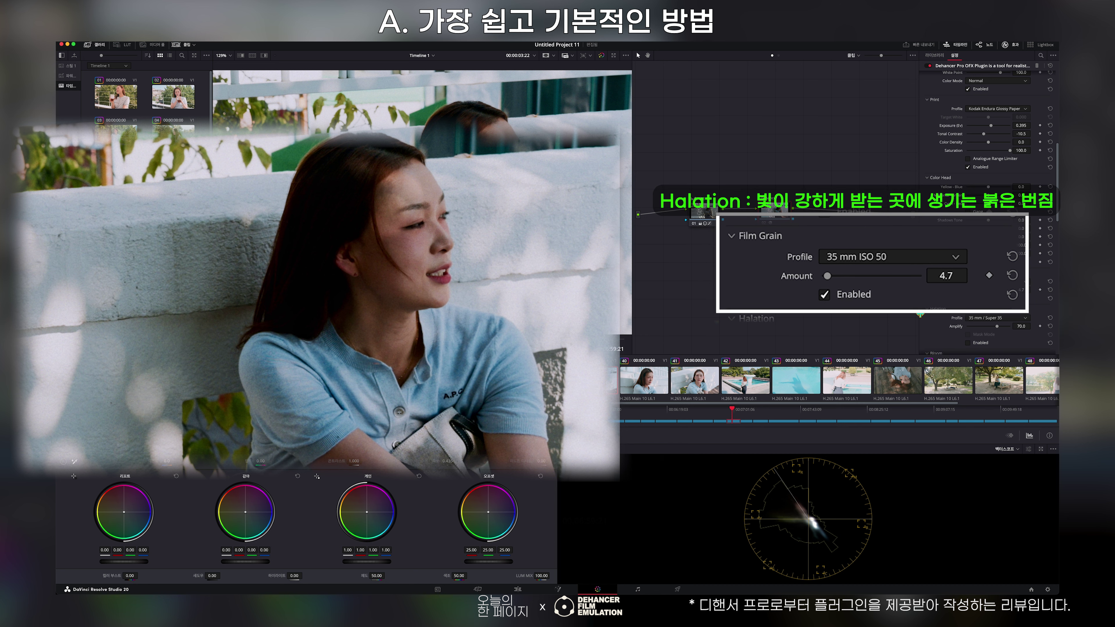
Step: Enable Halation with the 35 mm / Super 35 profile and check its effect on the high-contrast edges
scroll(971, 309, "down", 3)
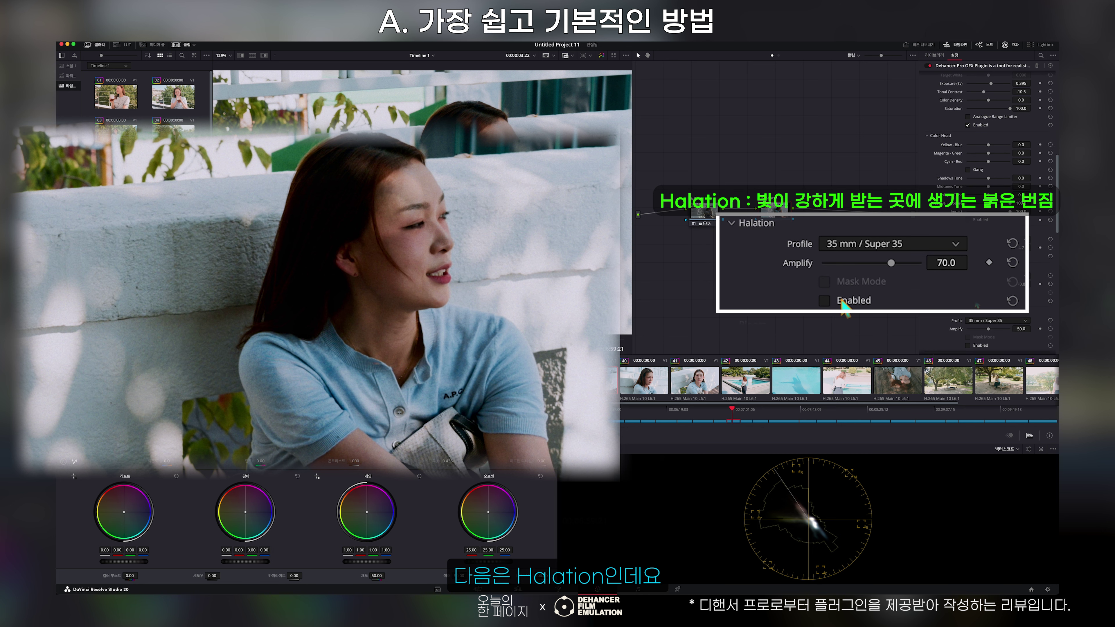
left_click(841, 301)
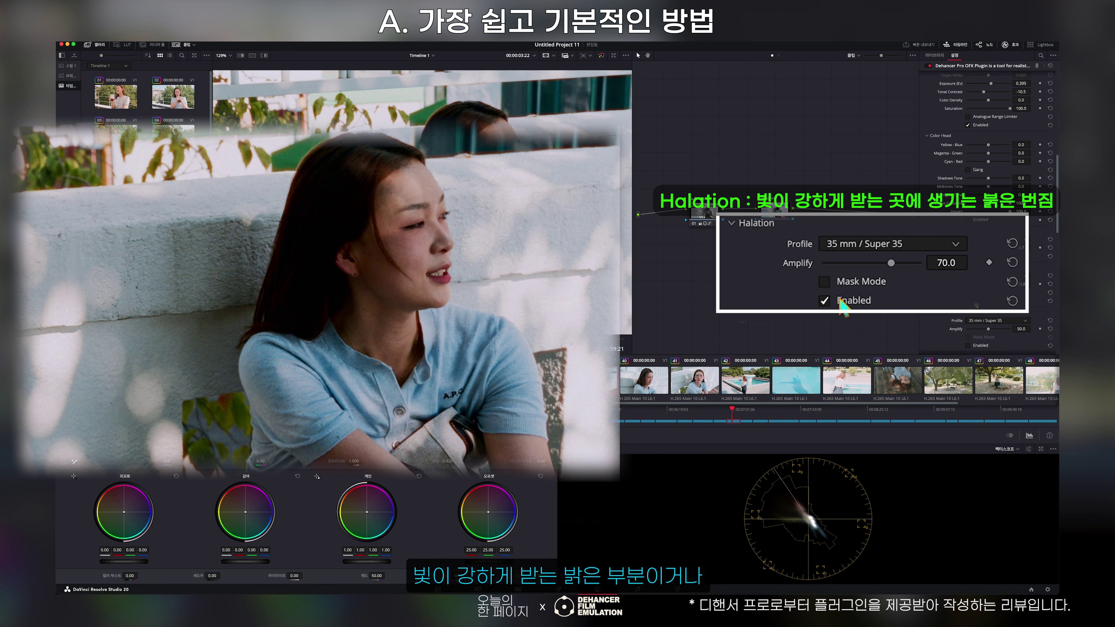
scroll(466, 193, "up", 5)
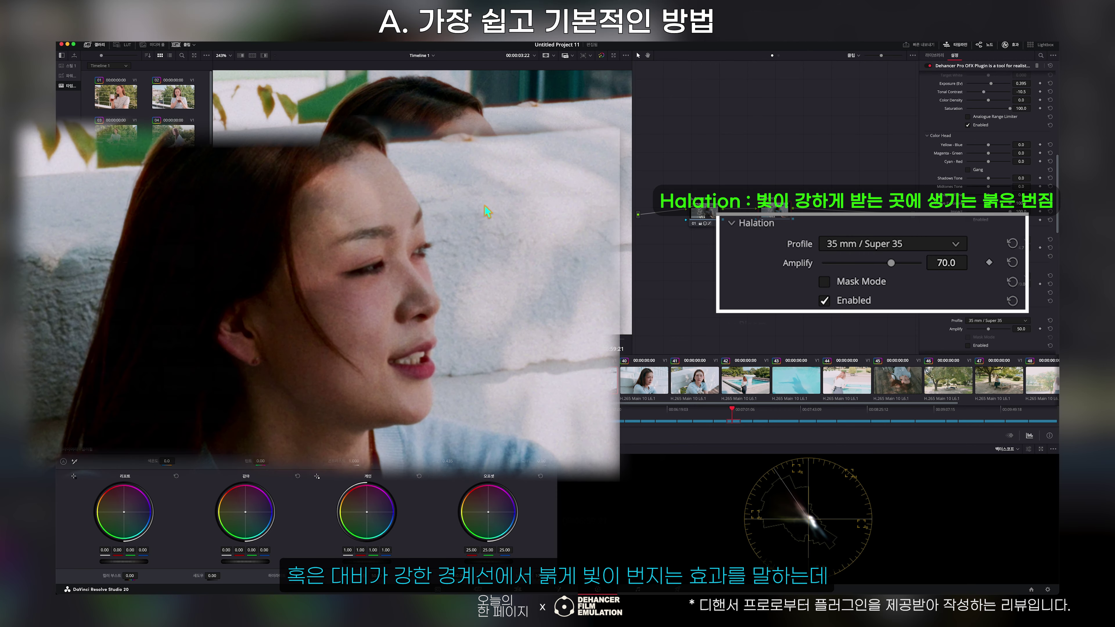
scroll(461, 182, "down", 1)
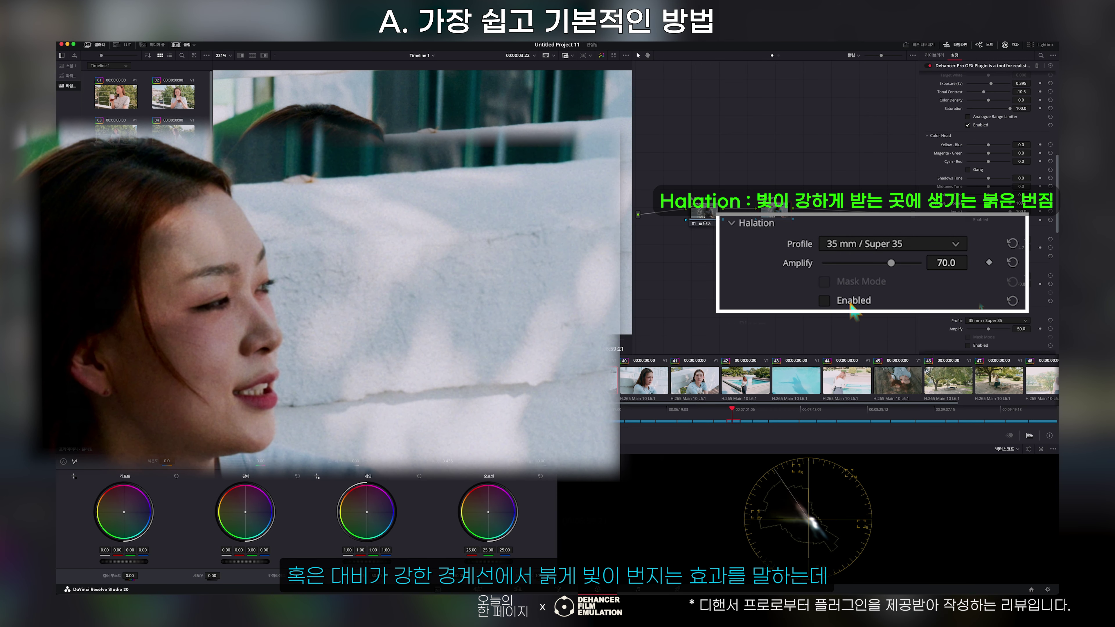
Step: Try the 35 mm / Super 35 No Remjet halation profile and return to 35 mm / Super 35
left_click(994, 321)
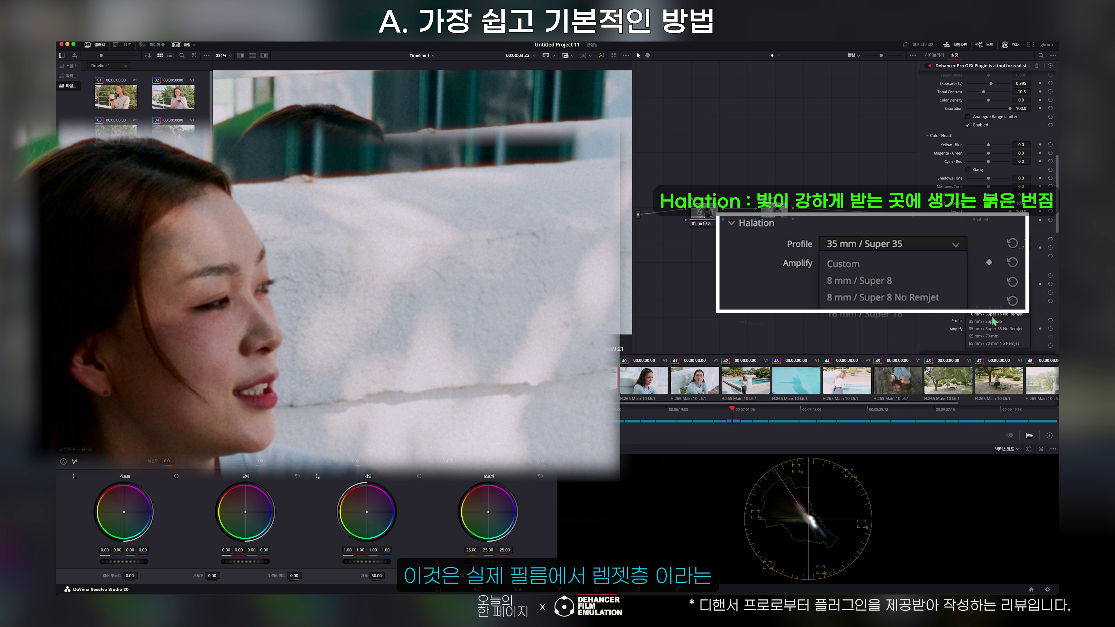
left_click(994, 329)
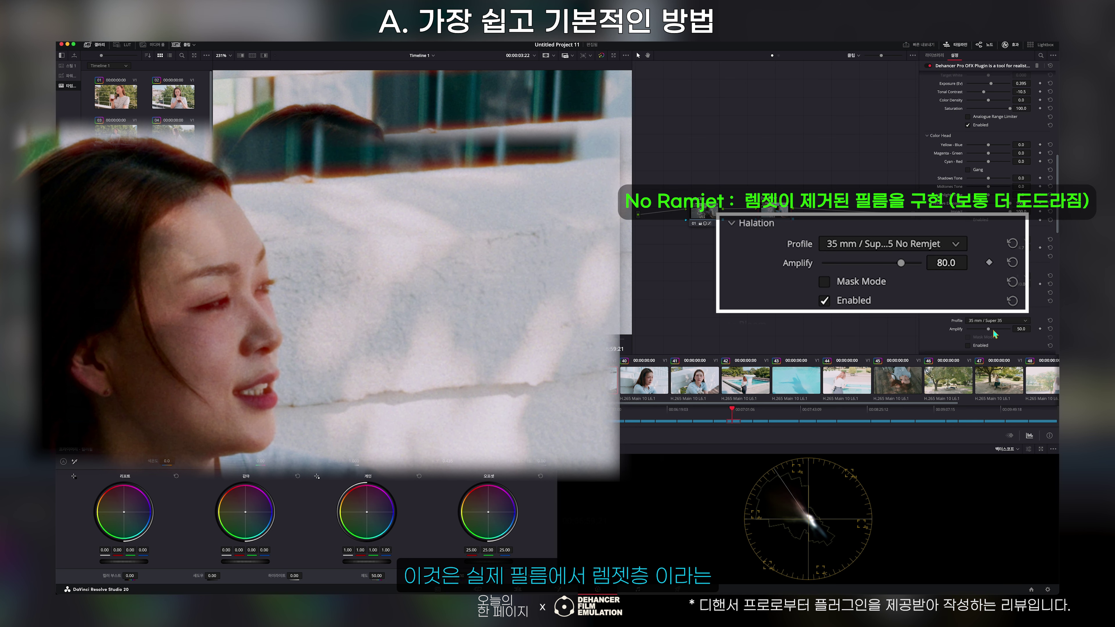
left_click(889, 241)
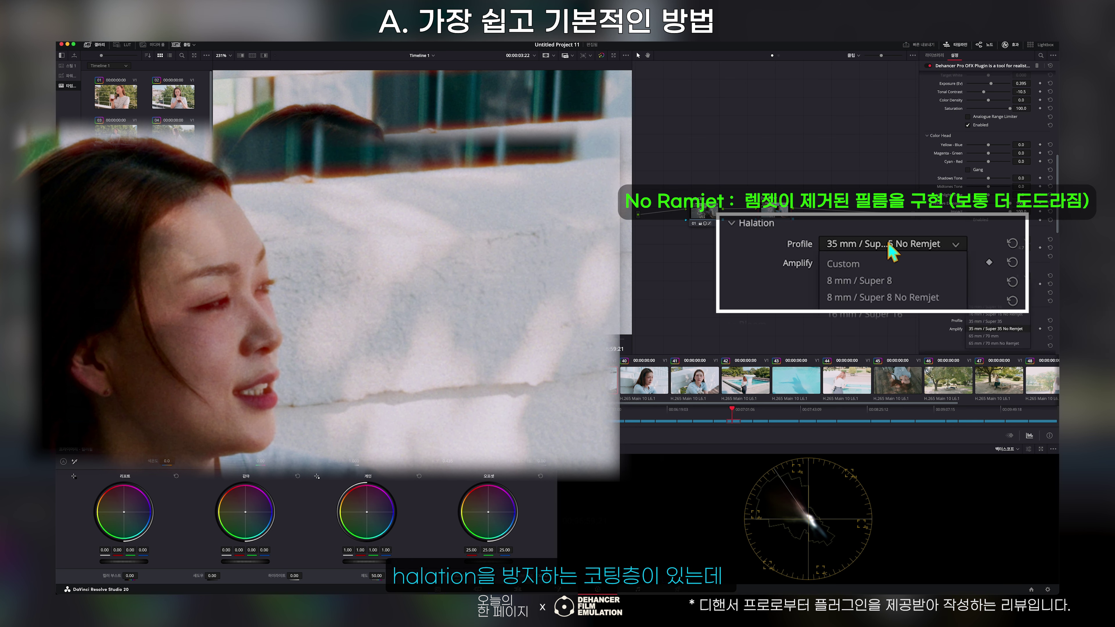
left_click(994, 324)
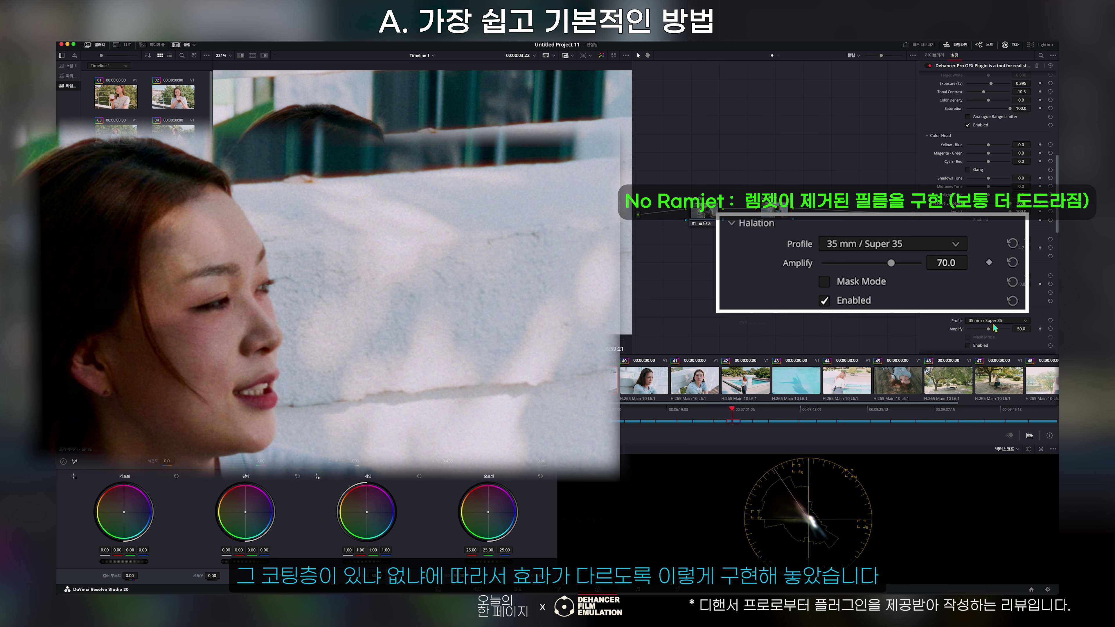
Step: Turn on the Halation Mask Mode and set Amplify to 65.1
left_click_drag(847, 270, 876, 277)
left_click(869, 283)
mouse_move(876, 259)
left_mouse_down()
mouse_move(832, 273)
mouse_move(887, 272)
left_mouse_up()
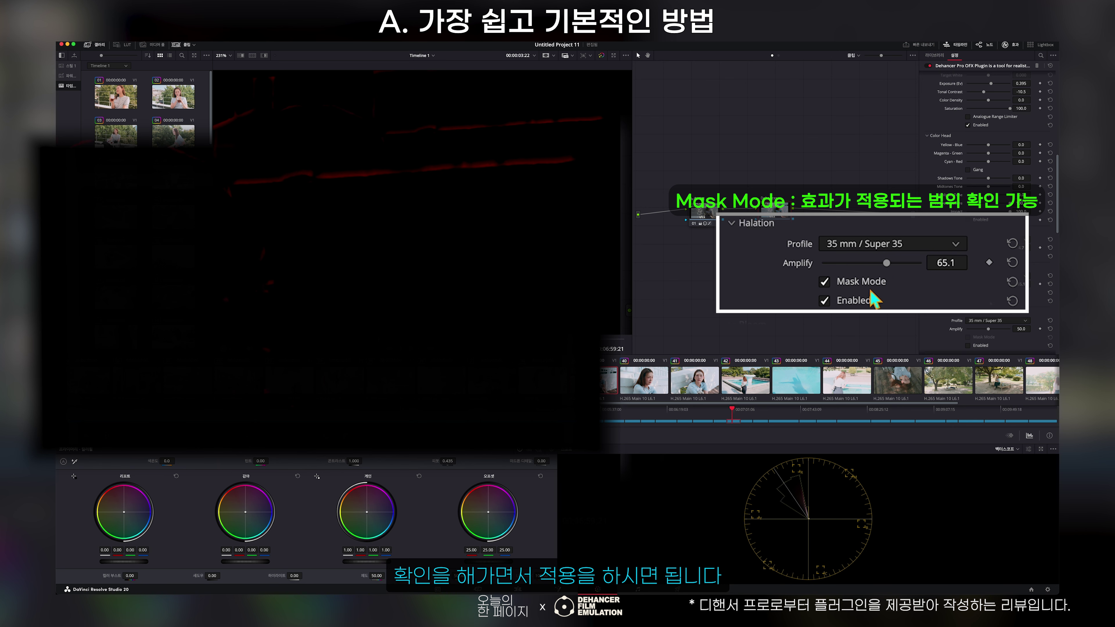